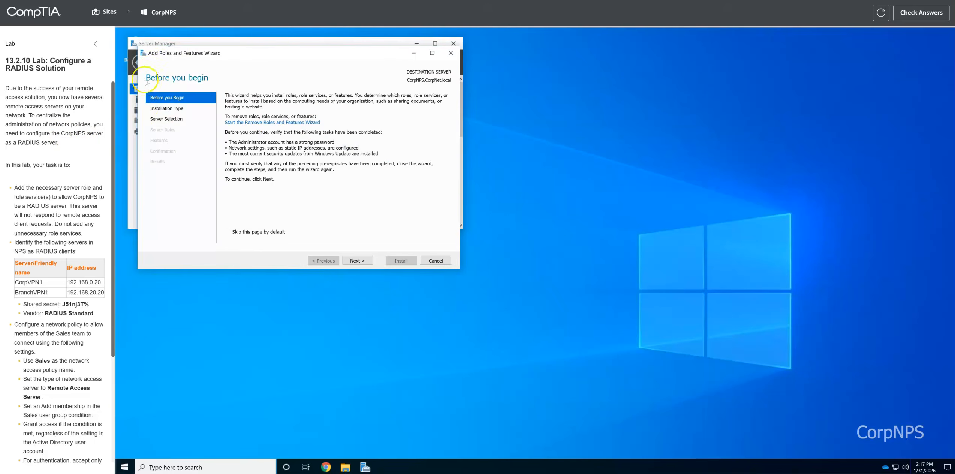
Step: In the Add Roles and Features wizard, select Network Policy and Access Services with its management tools
click(347, 261)
click(348, 260)
click(350, 261)
click(353, 262)
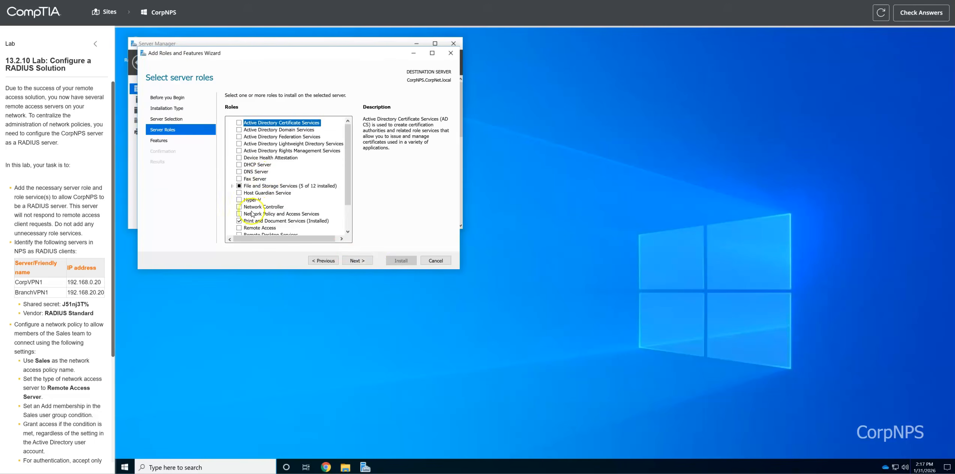
click(290, 214)
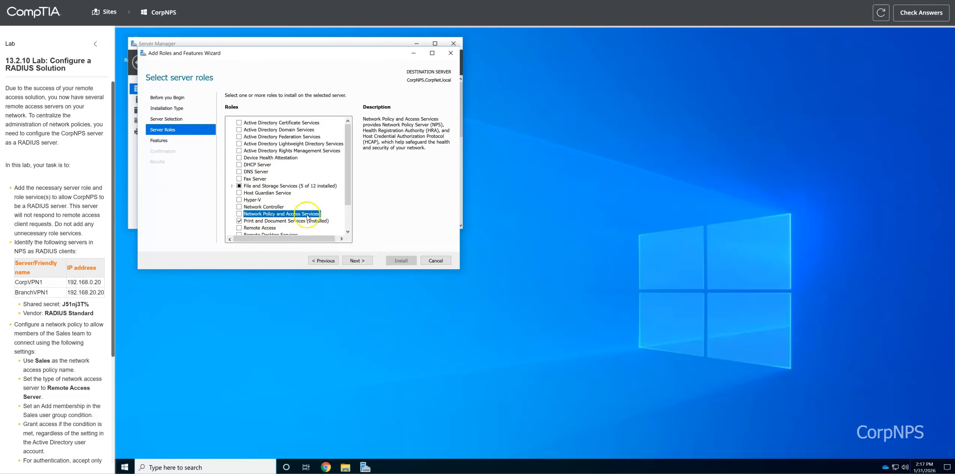
click(239, 214)
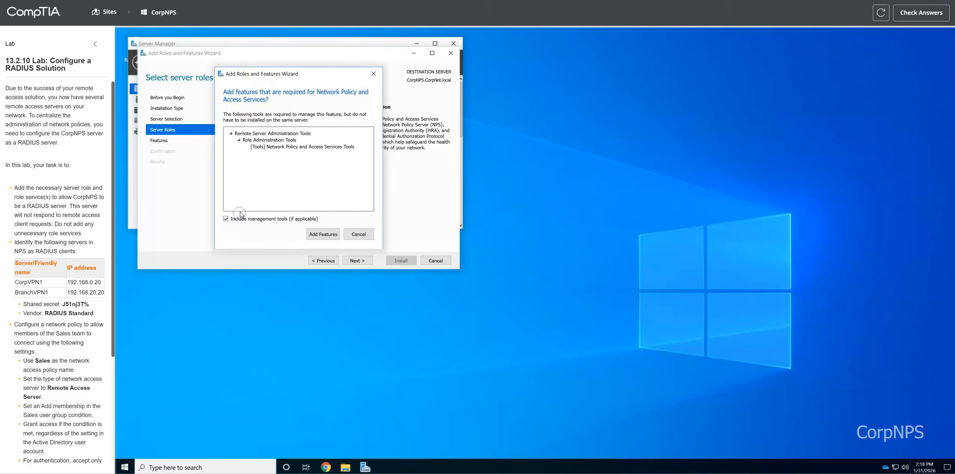
click(320, 234)
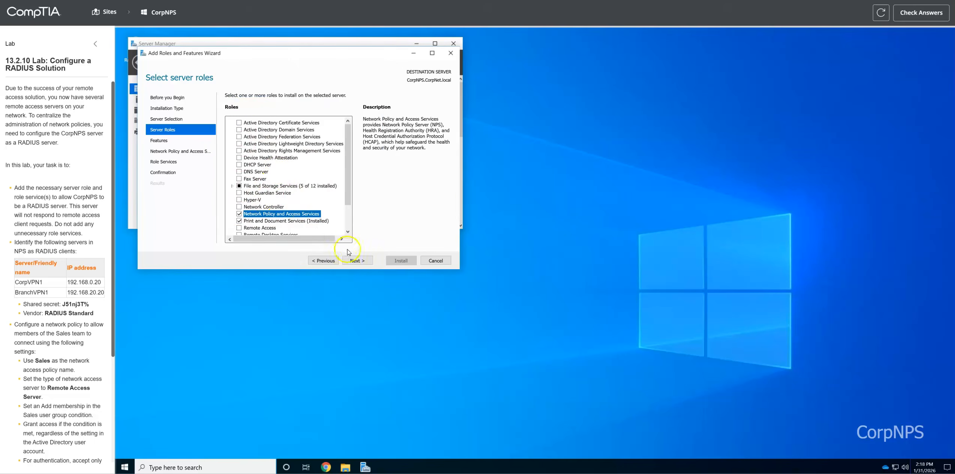
Step: Finish the wizard to install Network Policy and Access Services, then close it
click(358, 261)
click(361, 261)
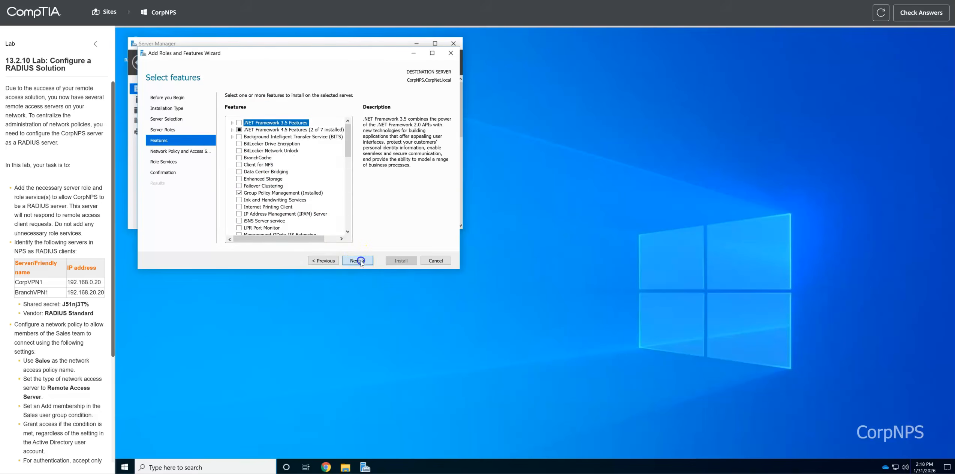
click(359, 261)
click(359, 261)
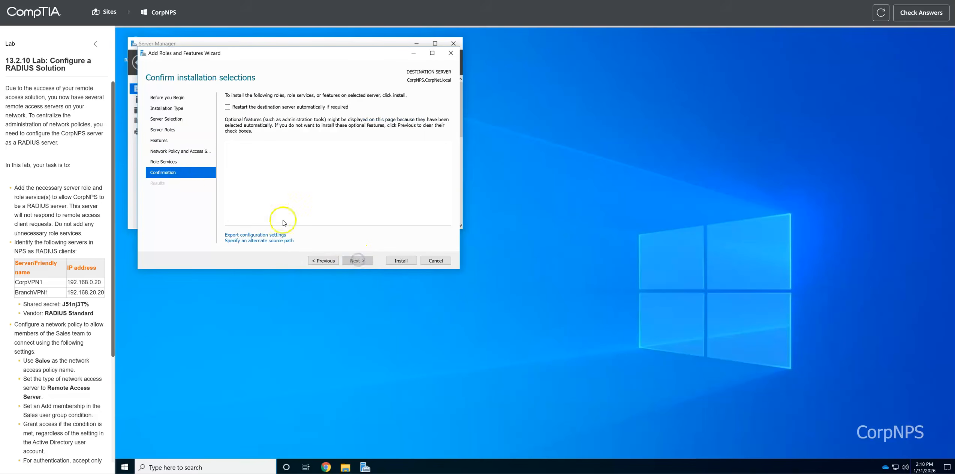
click(401, 261)
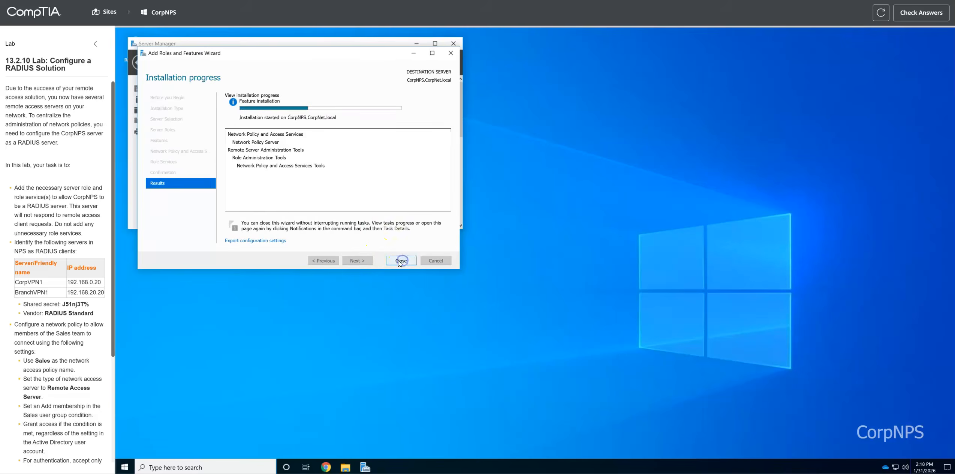
click(399, 259)
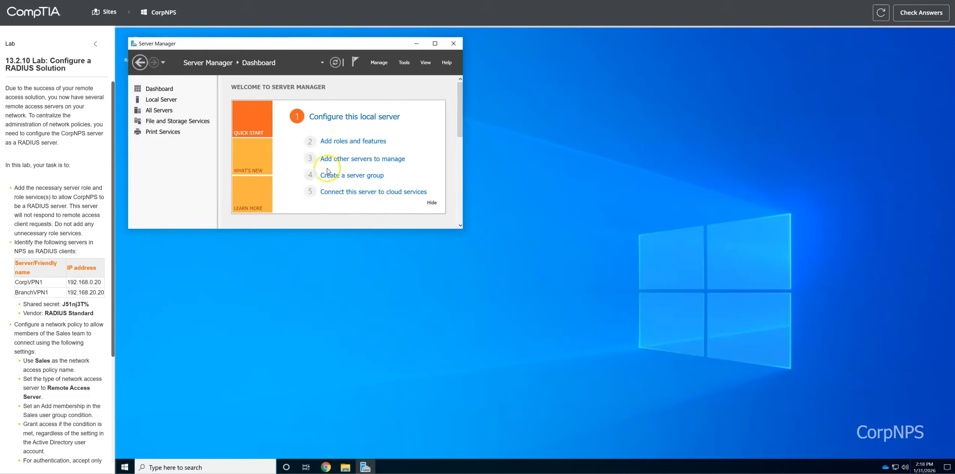
Step: Launch the Network Policy Server console and show its RADIUS Clients list
click(402, 65)
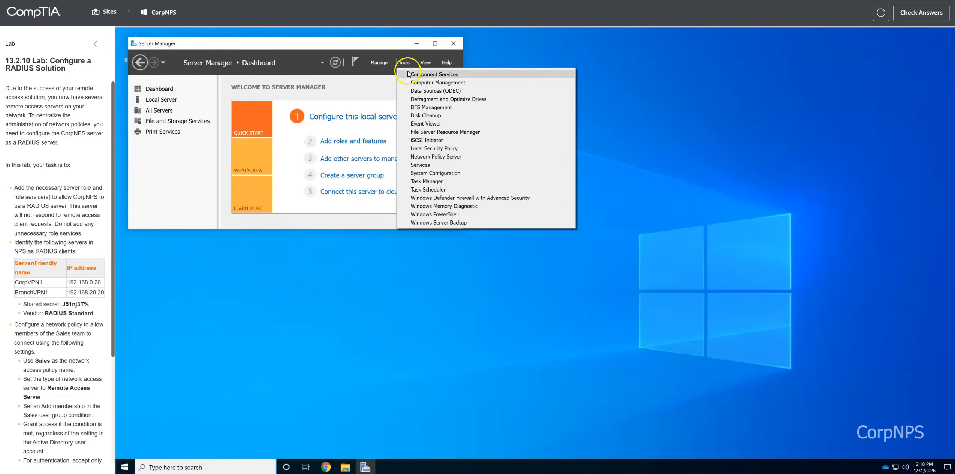
click(437, 157)
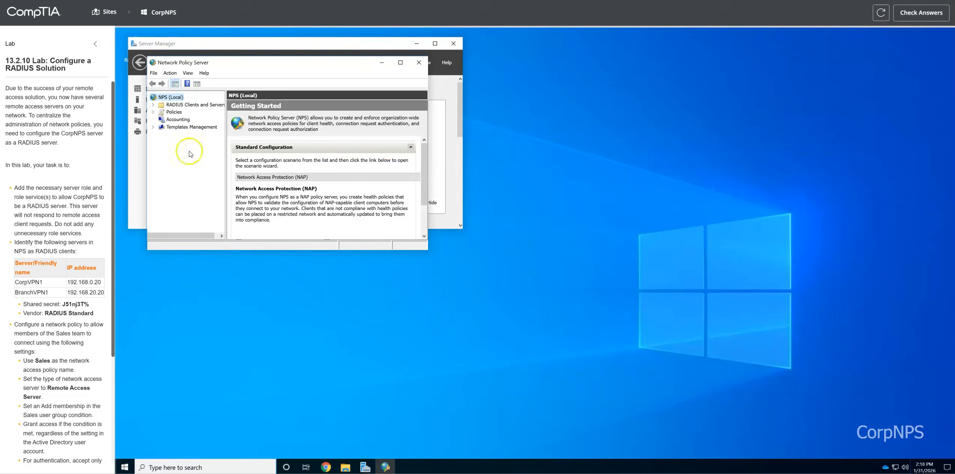
click(152, 104)
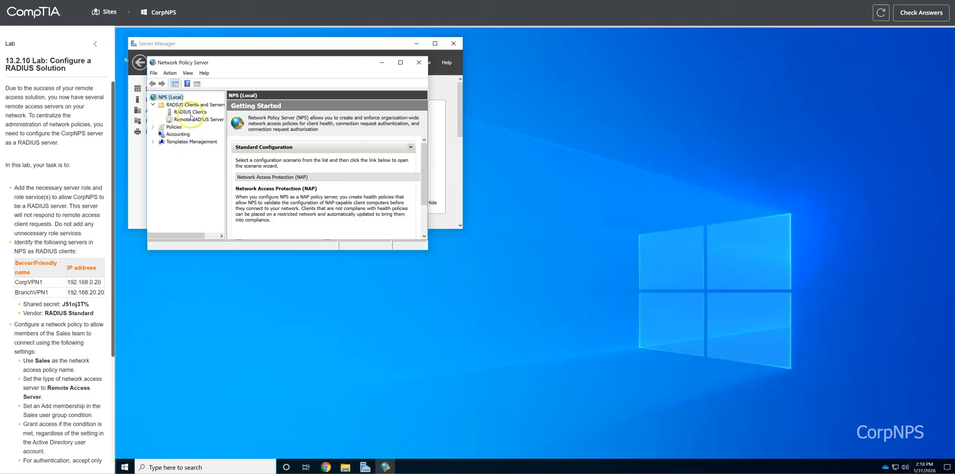
click(191, 112)
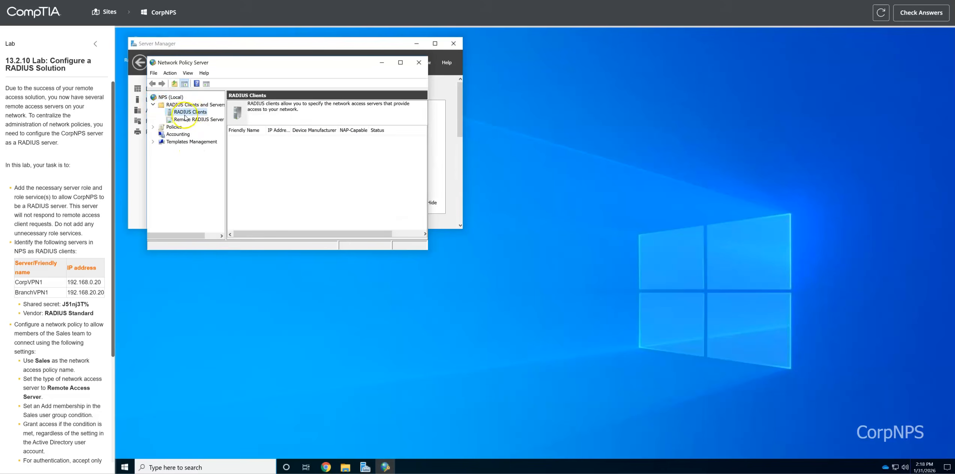
Step: Start a new RADIUS client named CorpVPN1 at address 192.168.0.20
right_click(193, 113)
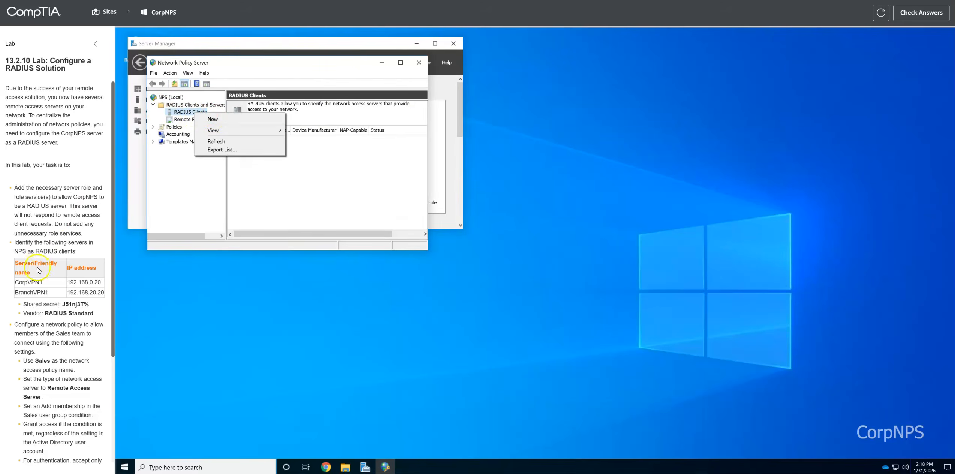
click(34, 282)
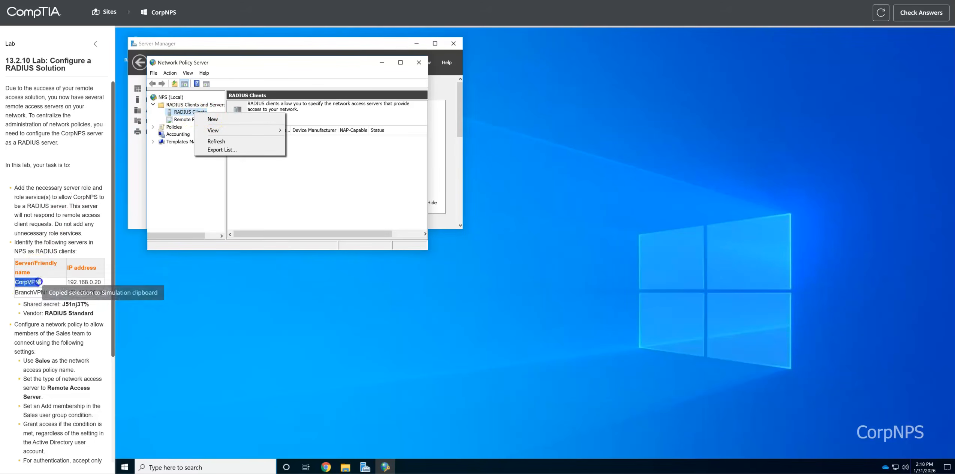
click(233, 120)
double_click(205, 144)
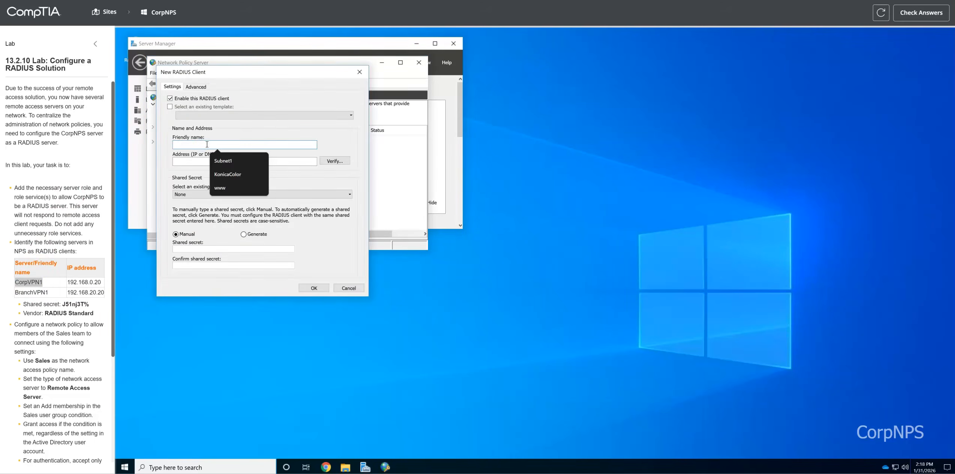
text(CorpVPN1)
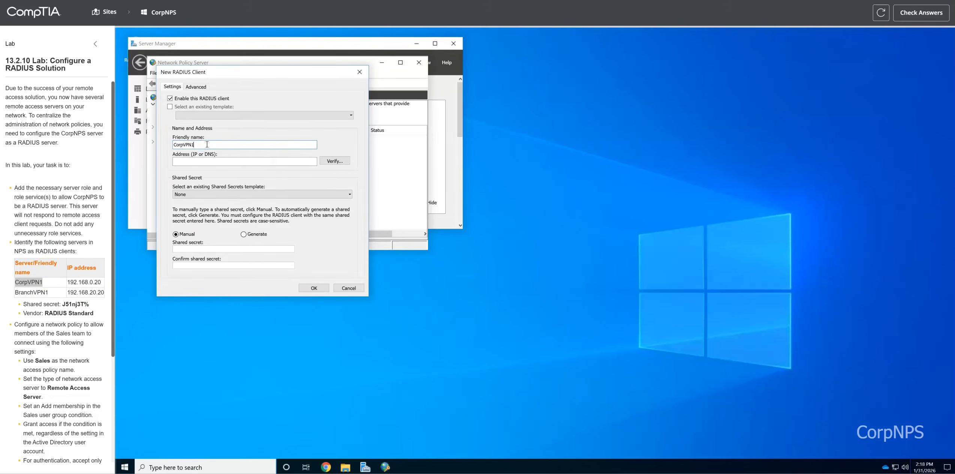
click(217, 159)
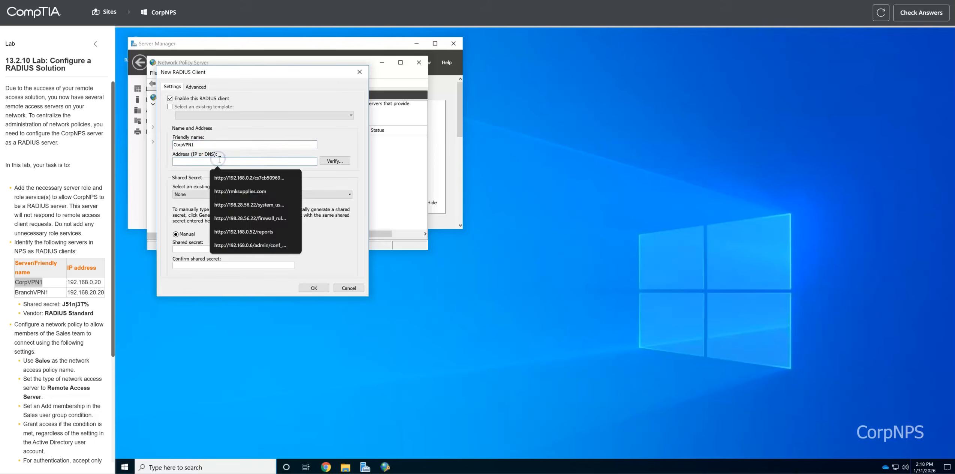
text(192.168.0.20)
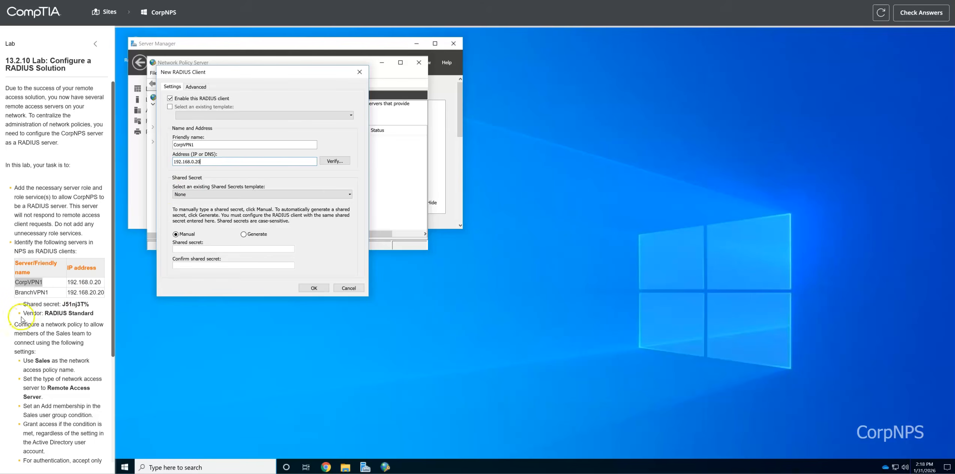
Step: Enter the lab's shared secret for CorpVPN1 and save the client
click(65, 304)
double_click(65, 304)
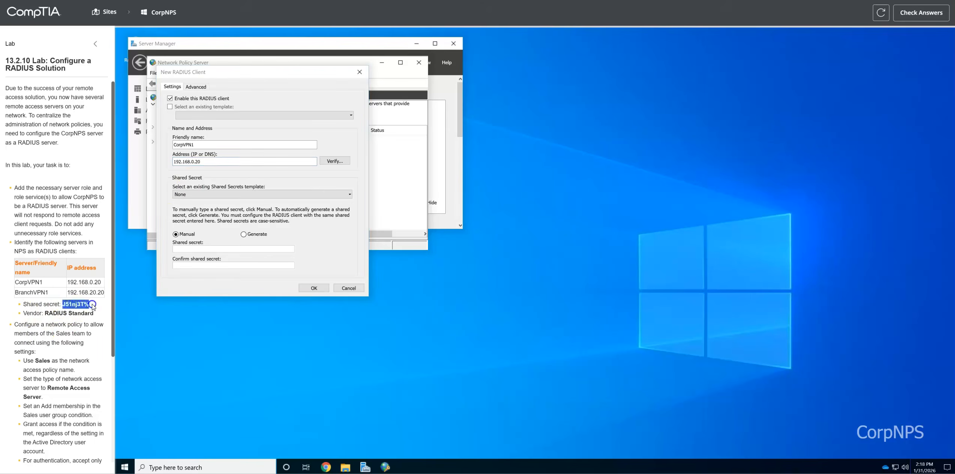
click(198, 248)
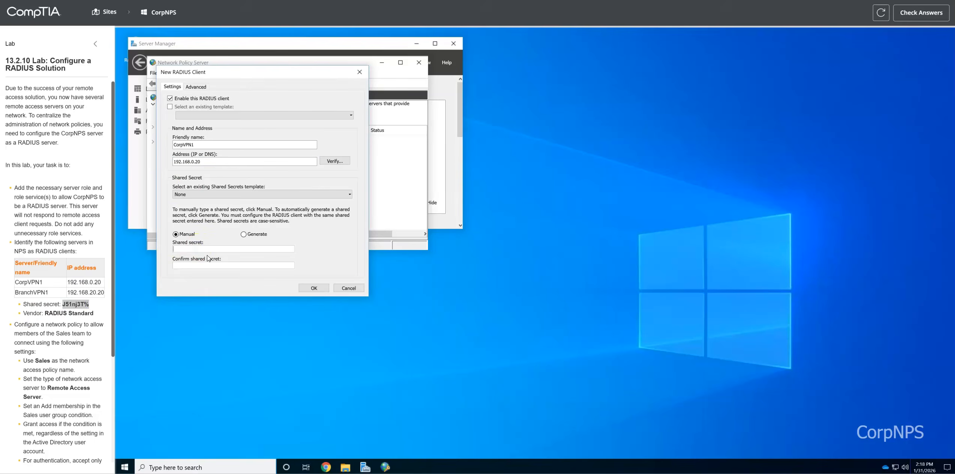
key(ctrl+v)
click(314, 288)
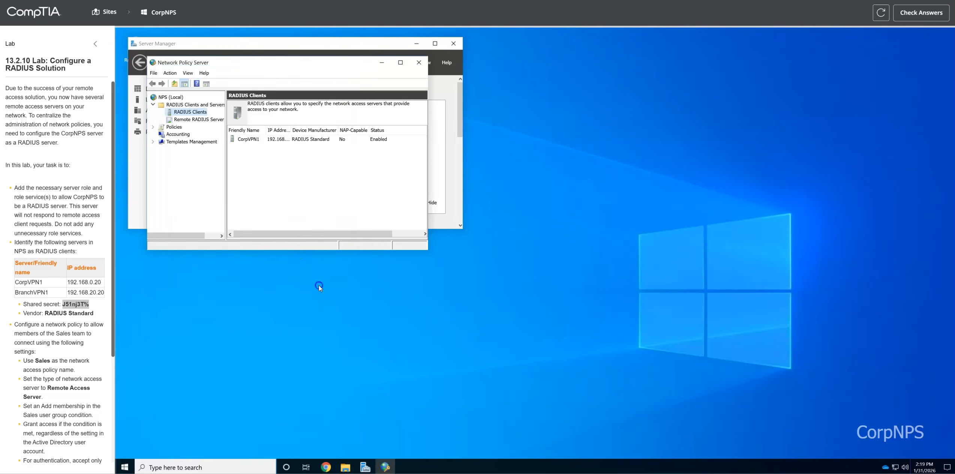
double_click(22, 292)
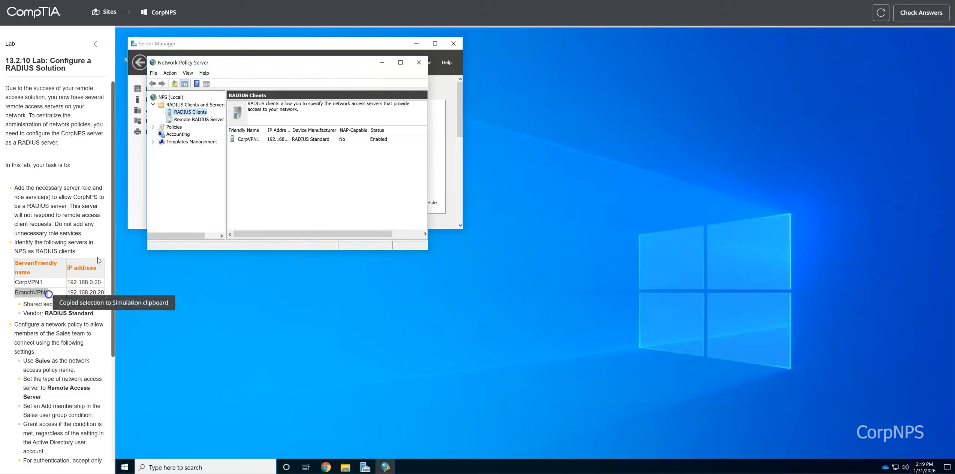
Step: Start another RADIUS client named BranchVPN1 at address 192.168.20.20
right_click(190, 112)
click(220, 119)
click(214, 152)
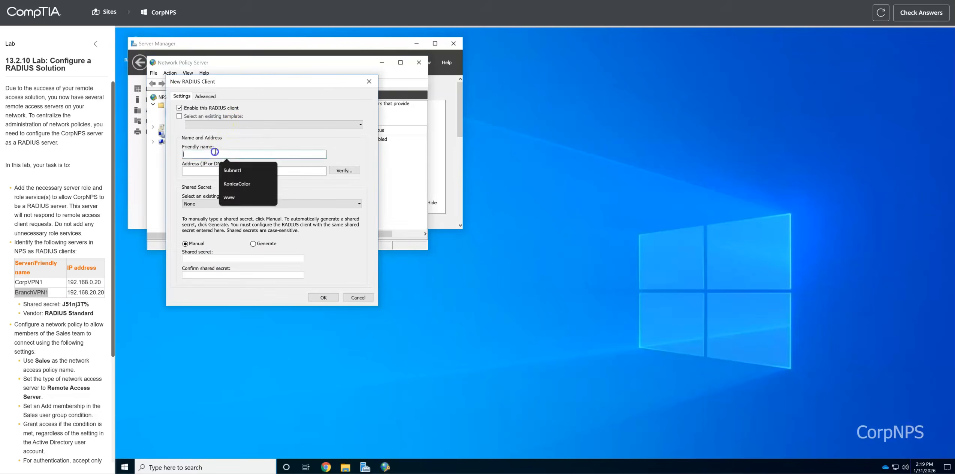
text(BranchVPN1)
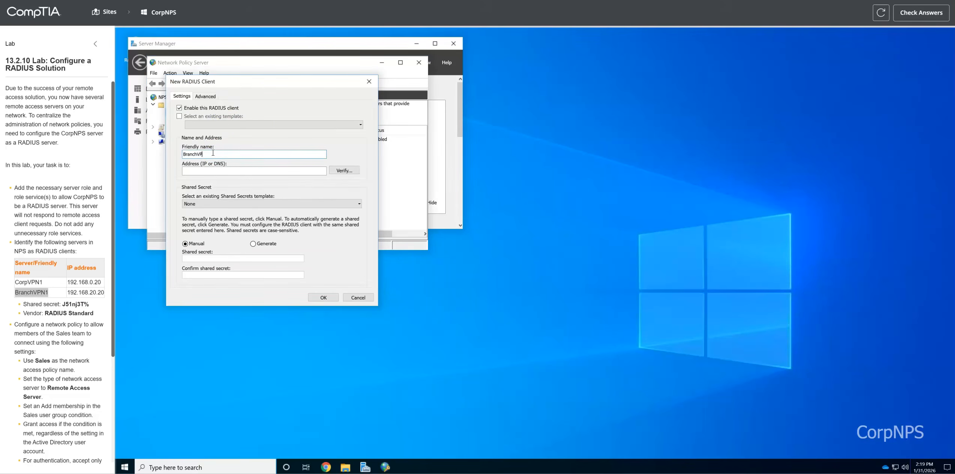
click(230, 171)
text(19)
Step: Copy the lab's shared secret into BranchVPN1's secret fields and save the client
double_click(87, 305)
key(ctrl+c)
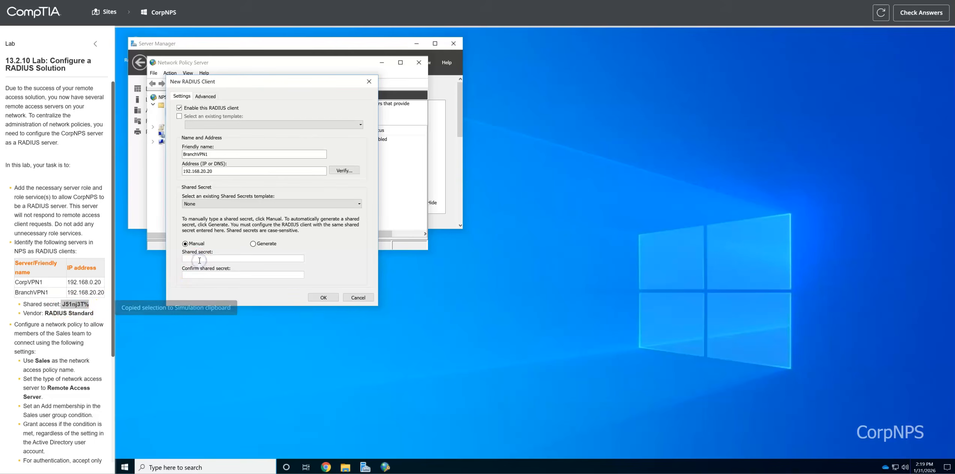
click(200, 259)
key(ctrl+v)
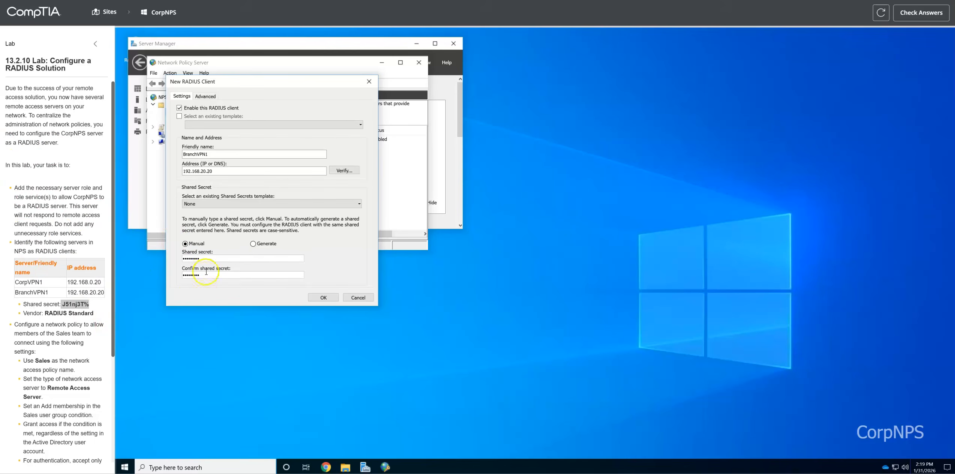
click(323, 298)
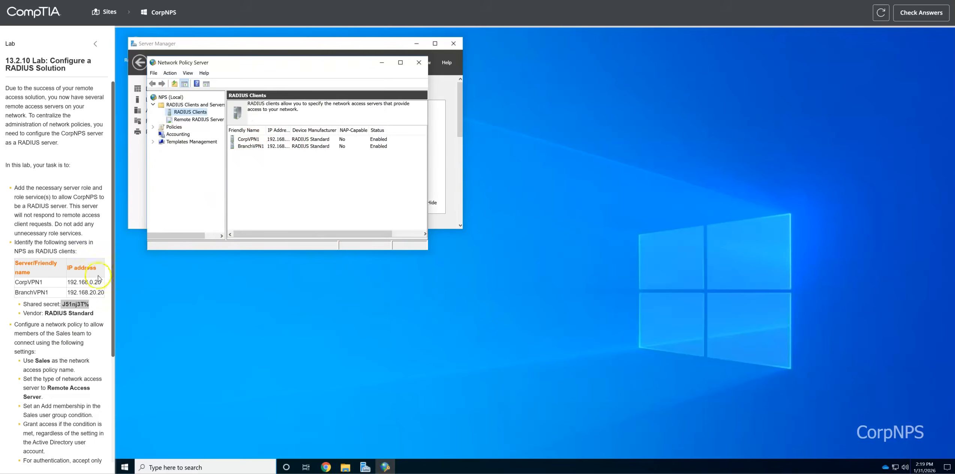
Step: Collapse RADIUS Clients and Servers and select Policies > Network Policies, showing the two default Deny policies
drag(25, 325, 84, 342)
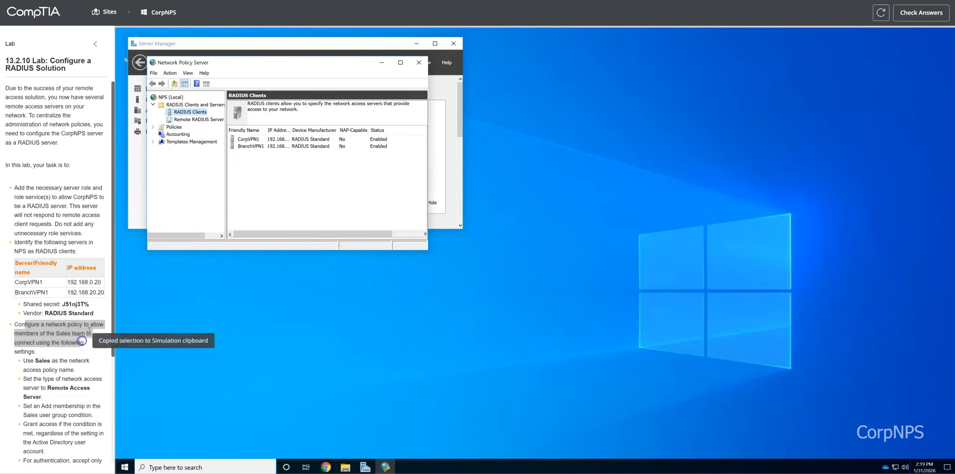
click(154, 105)
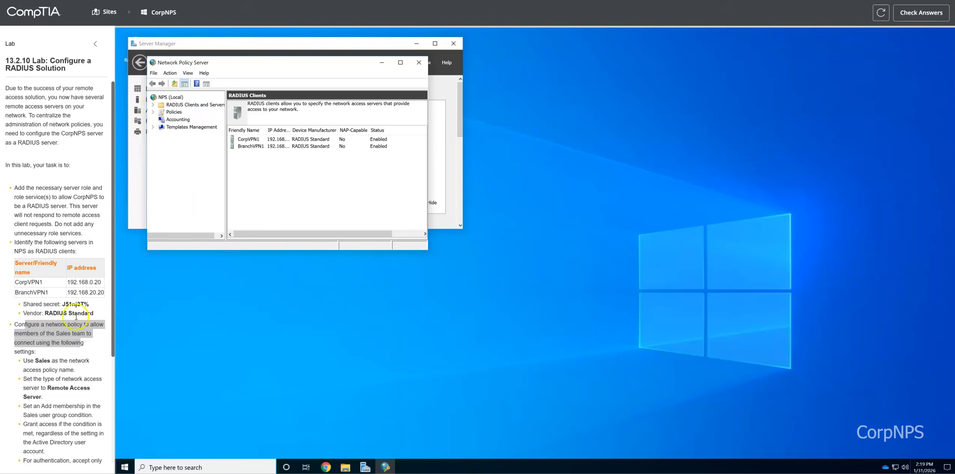
click(46, 333)
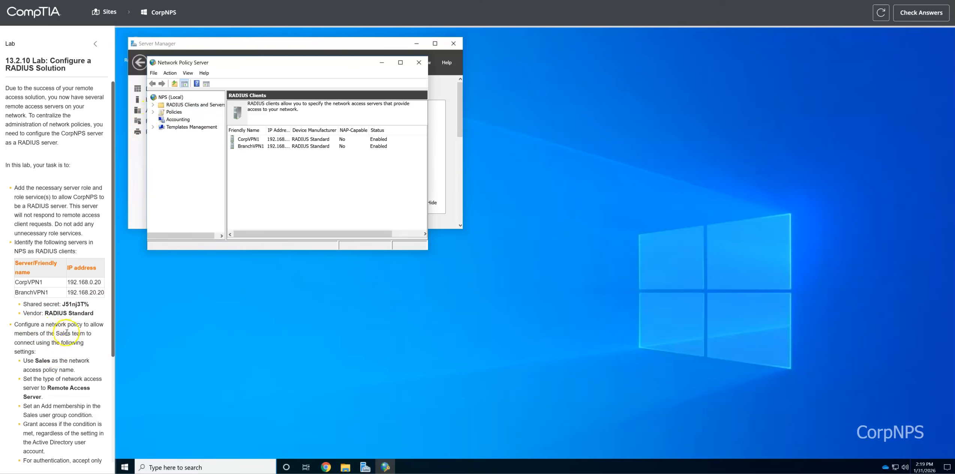
drag(49, 325, 80, 324)
click(113, 336)
click(153, 112)
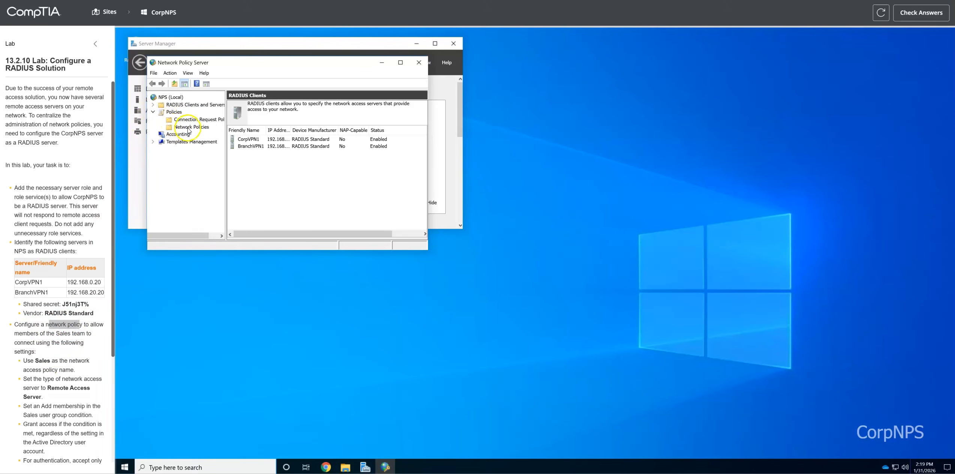
click(191, 126)
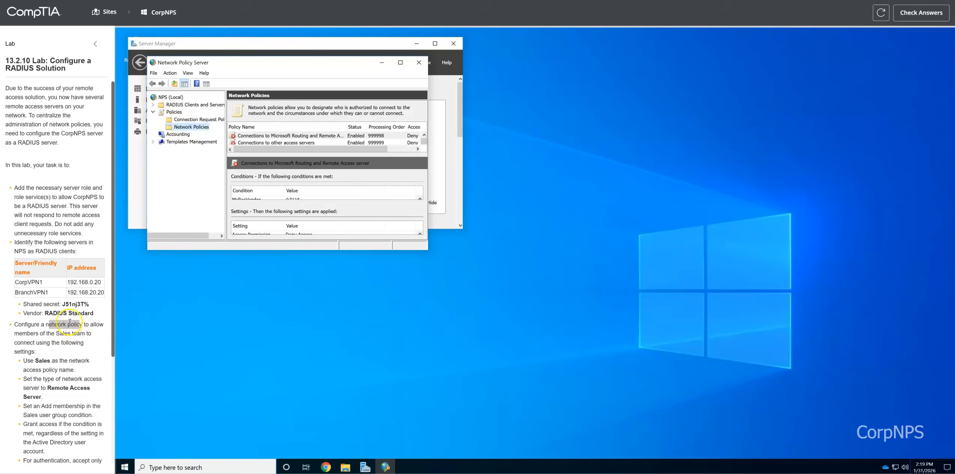
click(55, 339)
drag(55, 333, 85, 332)
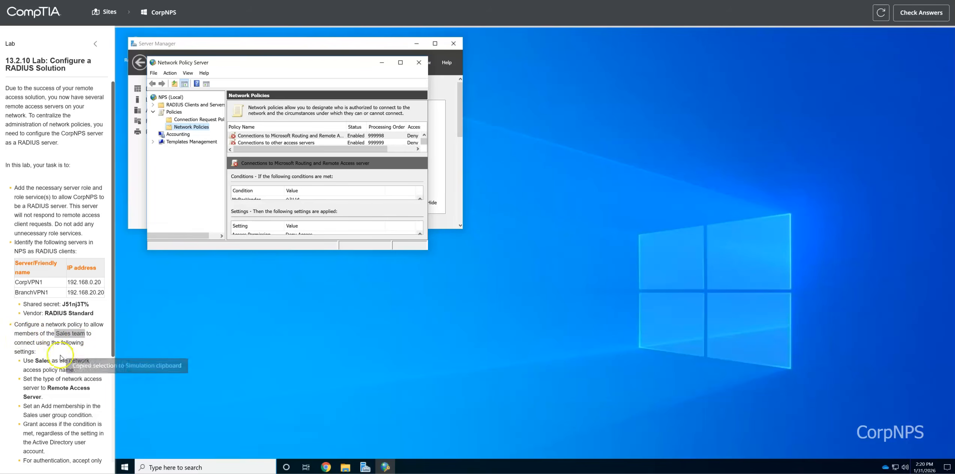
Step: Start a new network policy named Sales for Remote Access Server (VPN-Dial up) connections
right_click(188, 127)
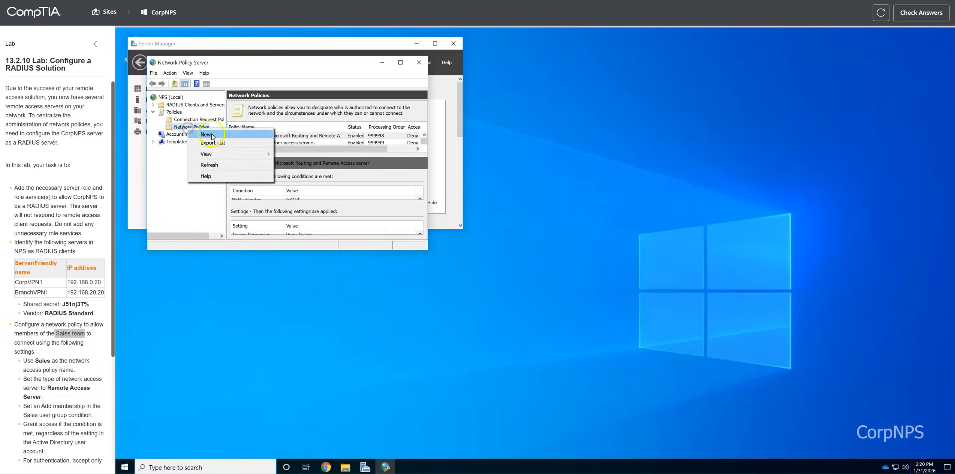
click(212, 135)
text(Sales)
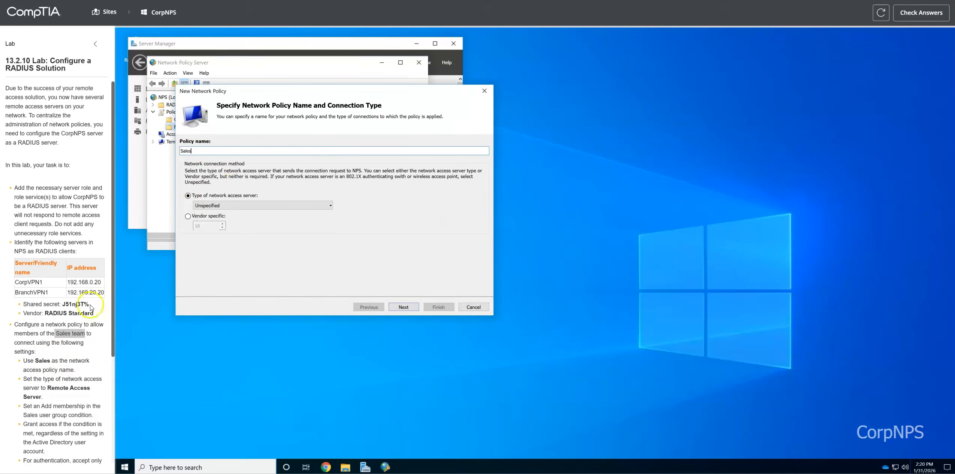
scroll(50, 356, down, 1)
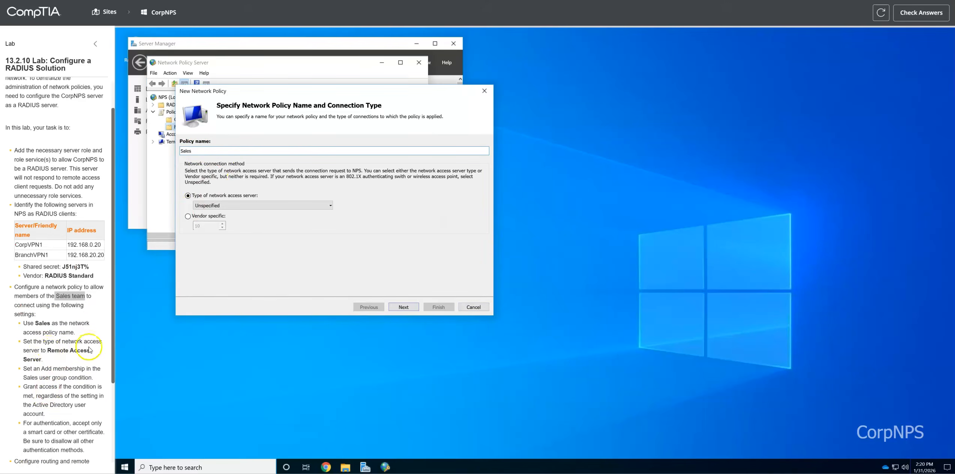
drag(46, 350, 90, 358)
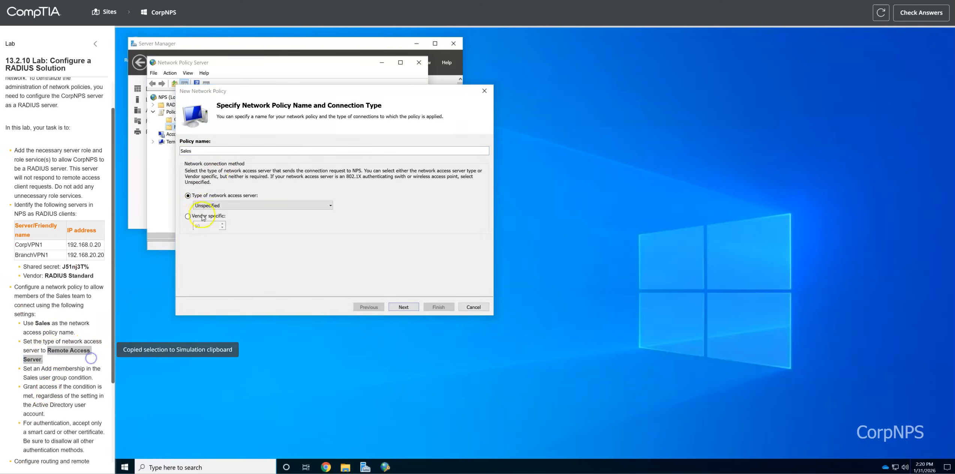
click(221, 205)
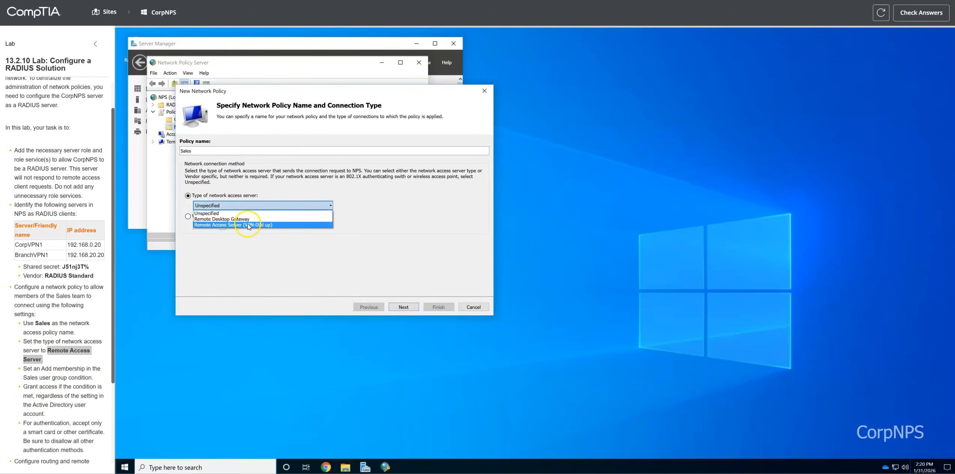
click(247, 225)
Step: Add a User Groups condition for CORPNET\Sales to the Sales policy
click(412, 308)
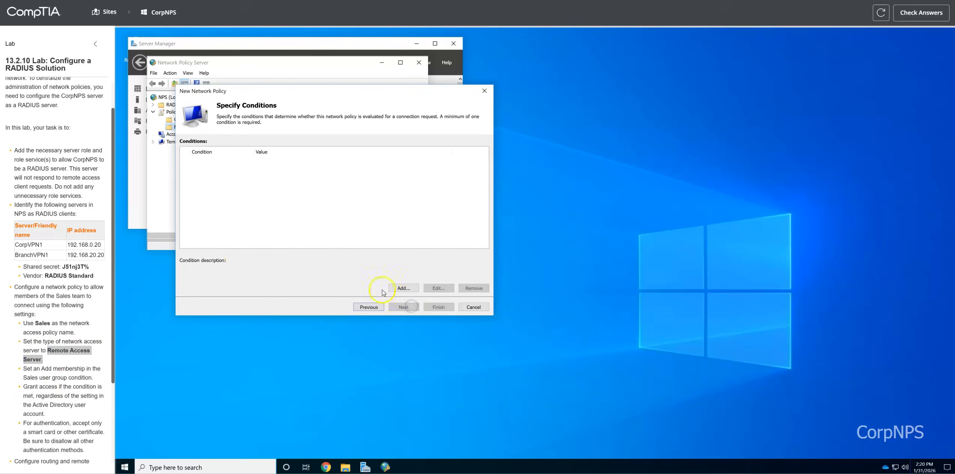
click(412, 288)
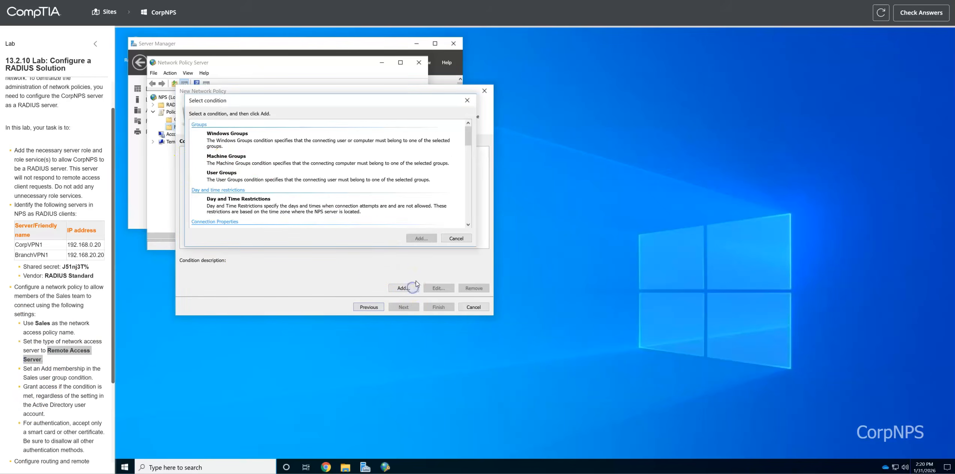
scroll(97, 358, down, 1)
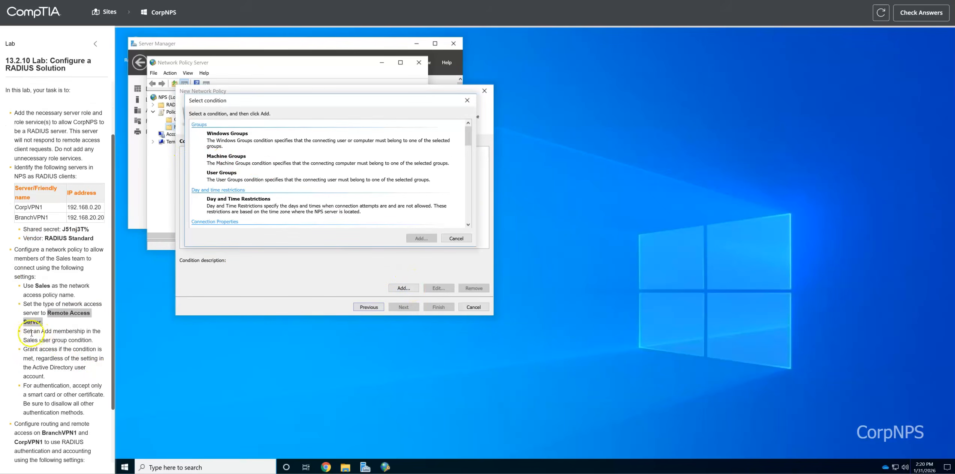
drag(33, 330, 97, 341)
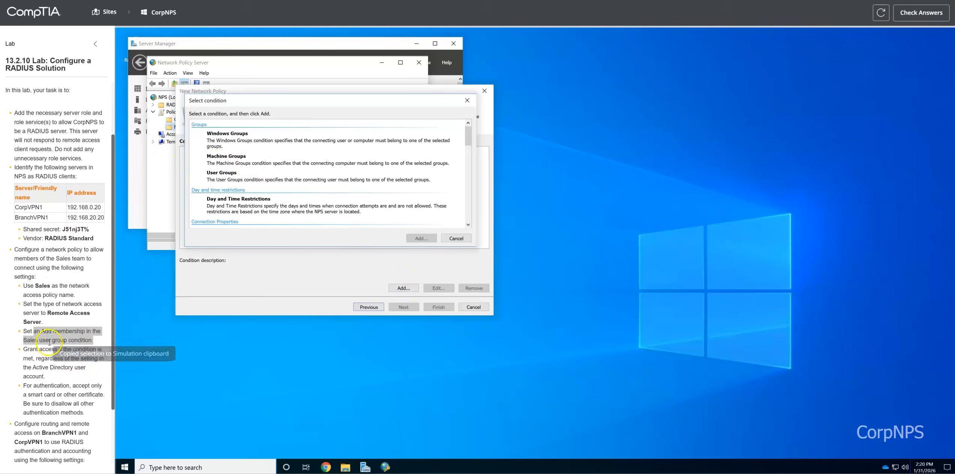
click(224, 176)
click(422, 238)
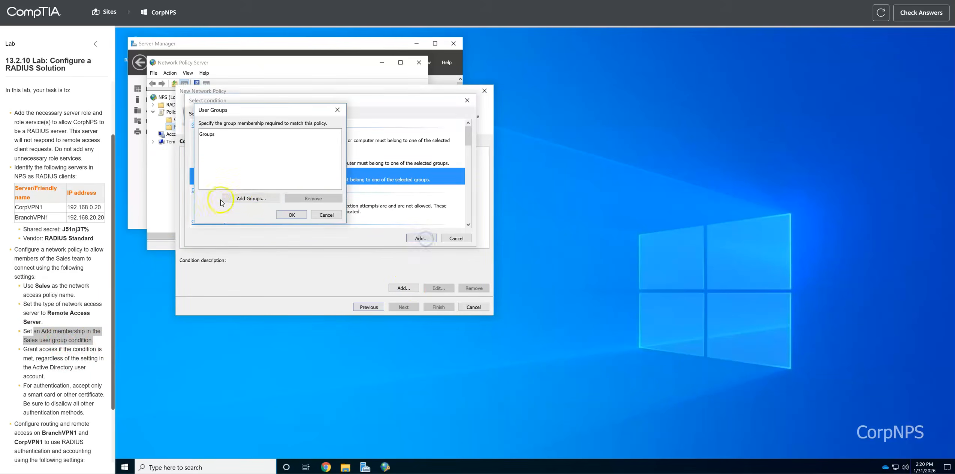
click(258, 201)
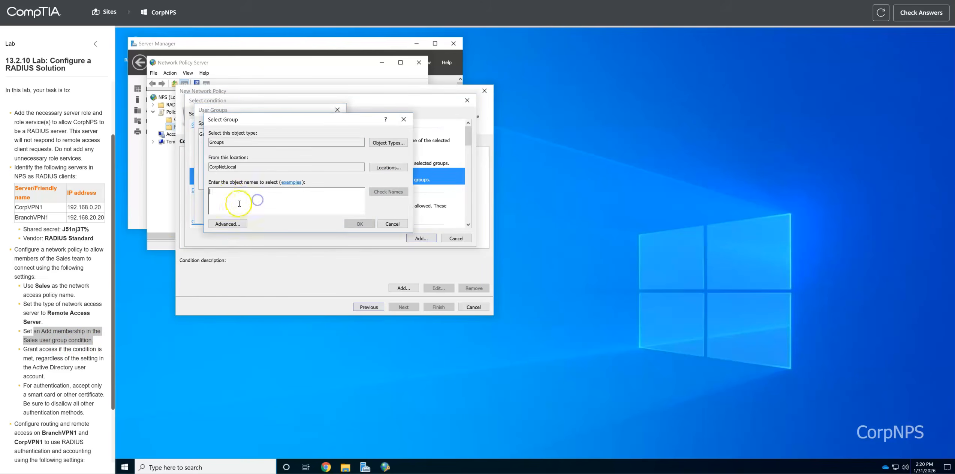
text(Sales)
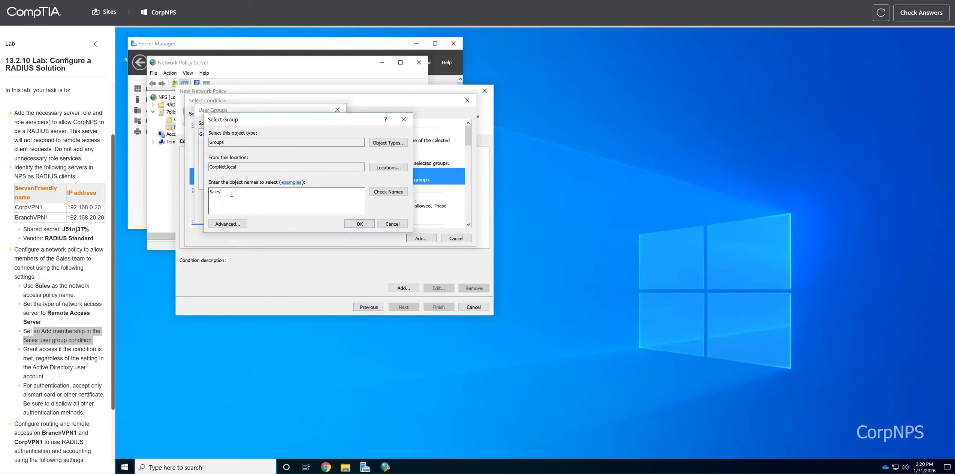
click(360, 224)
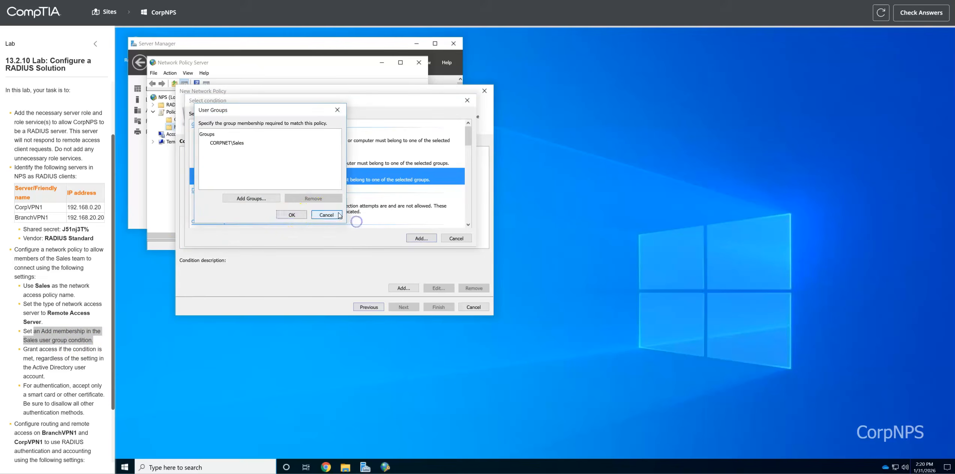
click(294, 215)
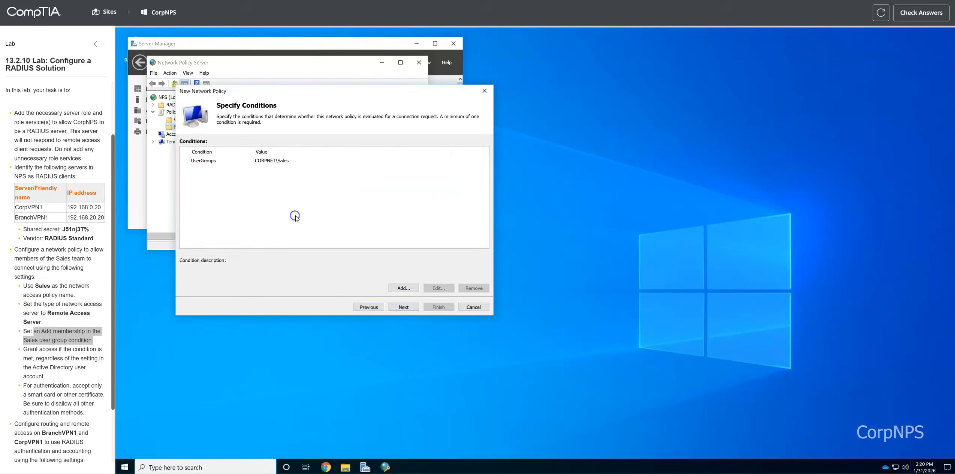
Step: Keep Access granted as the Sales policy's access permission
click(405, 307)
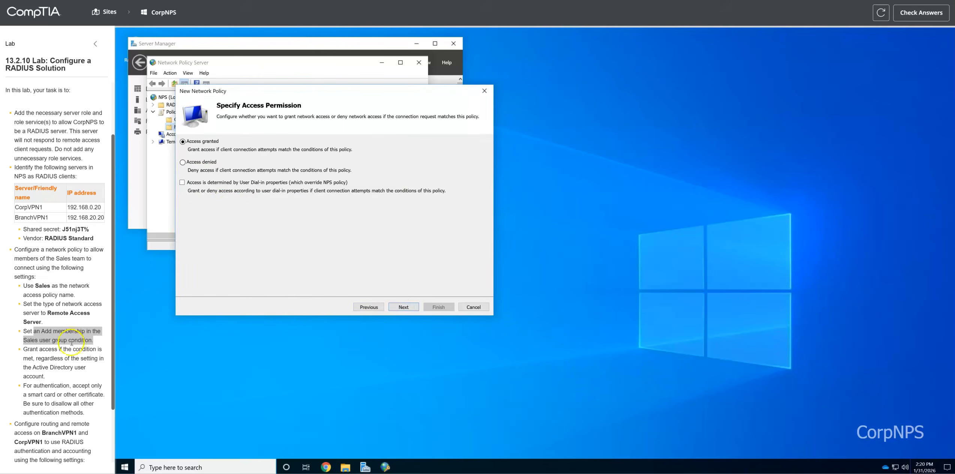
scroll(71, 339, down, 1)
drag(17, 311, 57, 313)
click(191, 148)
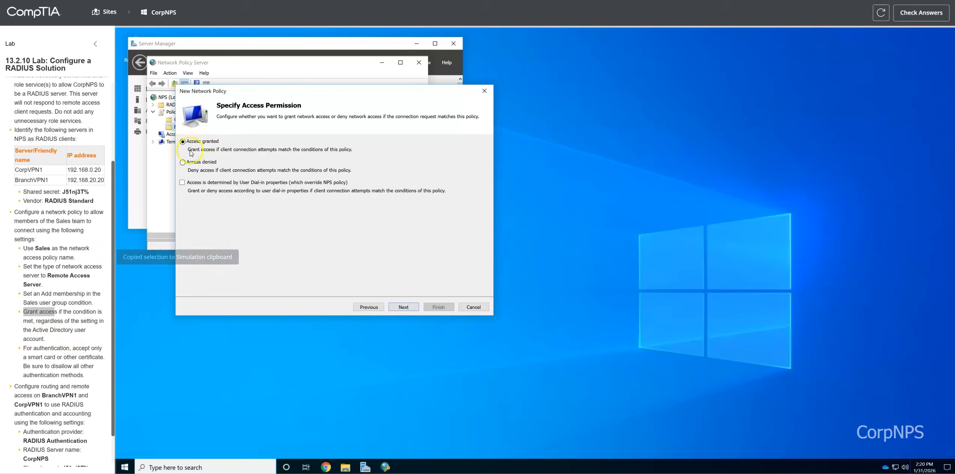
click(404, 307)
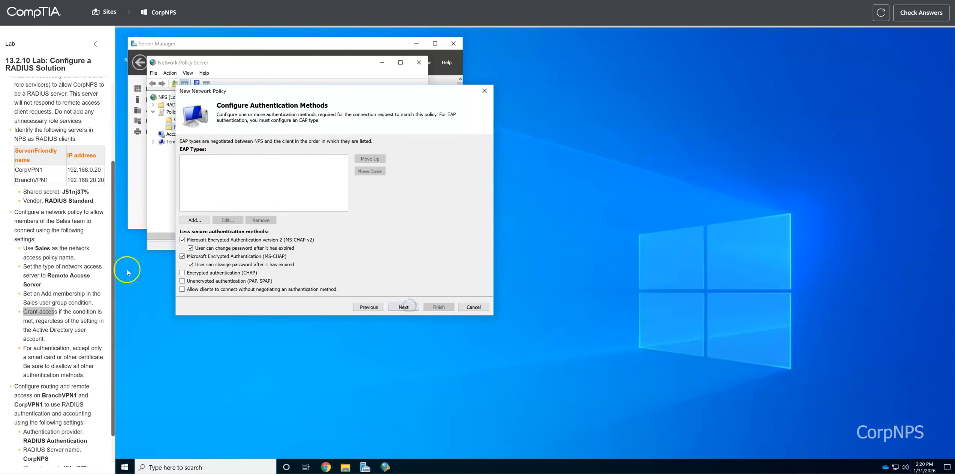
Step: Add the Microsoft: Smart Card or other certificate EAP type and clear MS-CHAP-v2 and MS-CHAP
drag(23, 348, 94, 376)
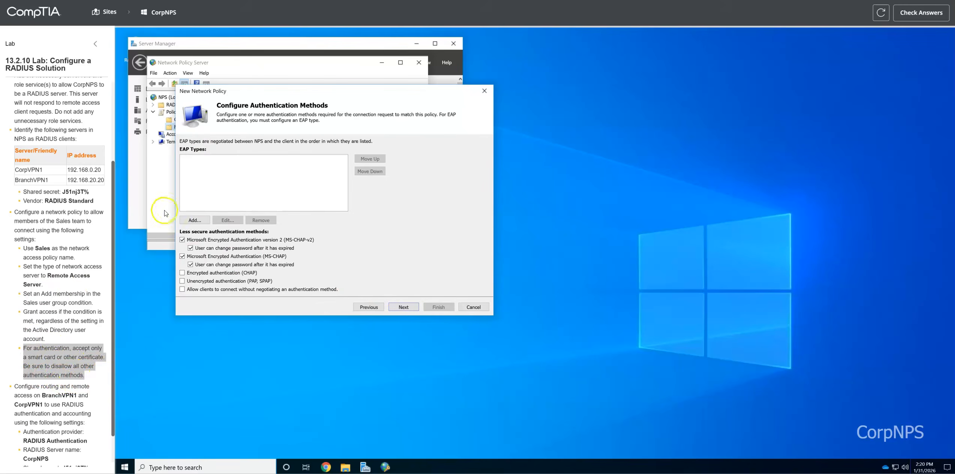
click(195, 220)
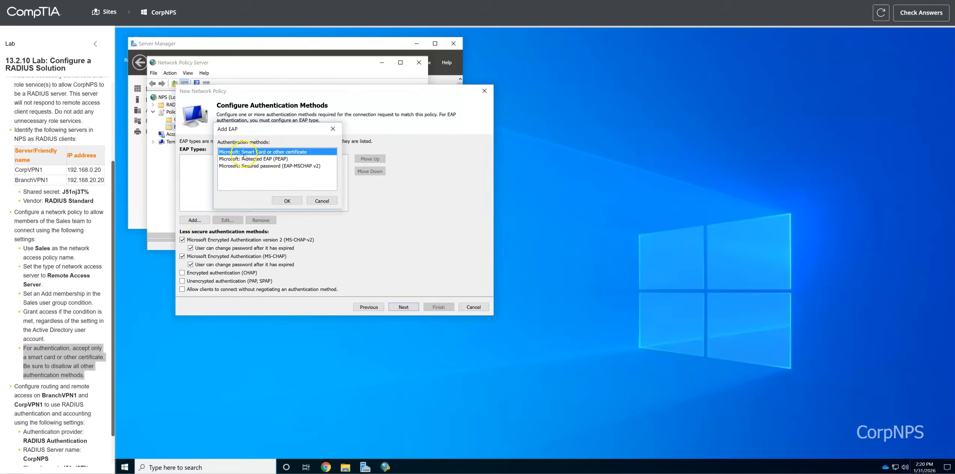
click(291, 203)
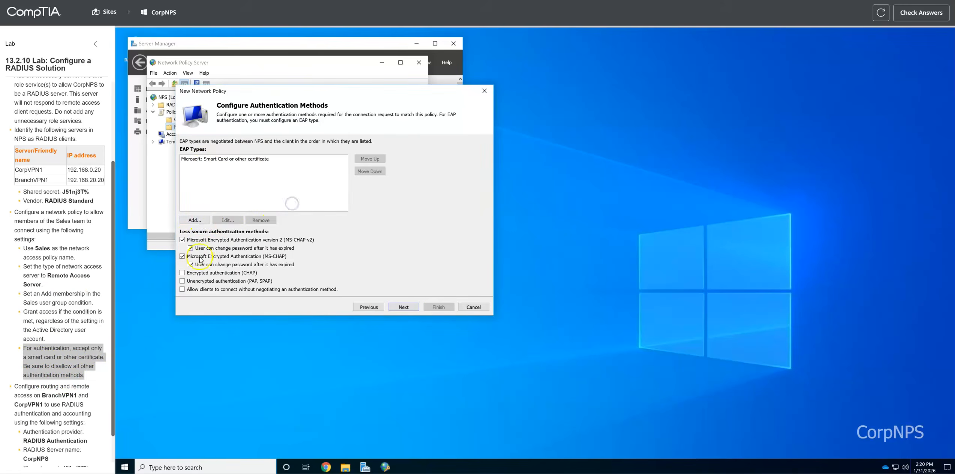
click(182, 240)
click(182, 257)
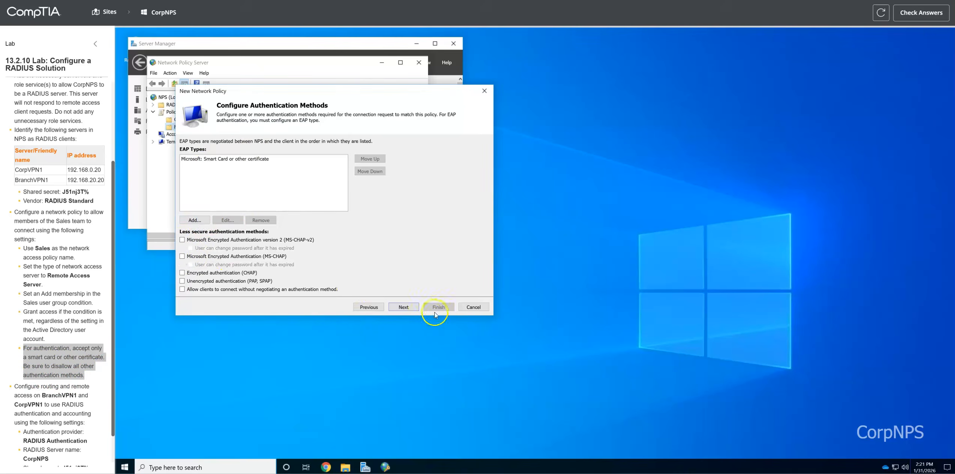
click(409, 307)
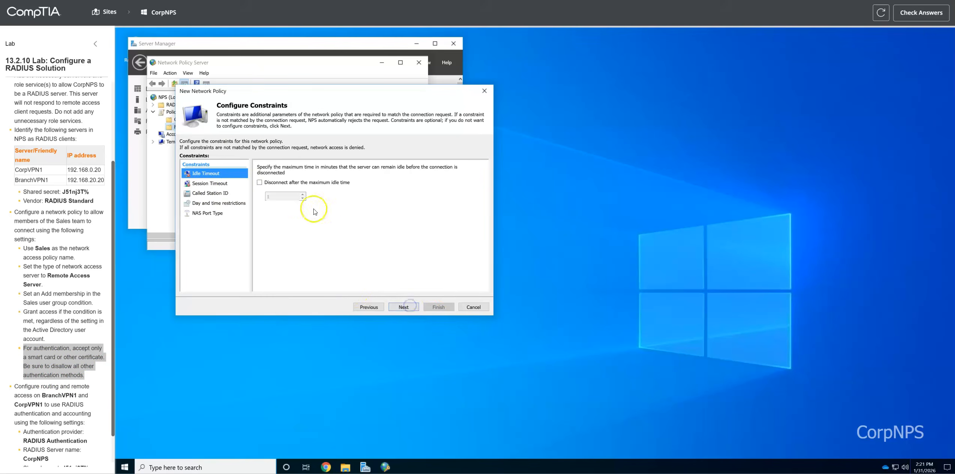
click(405, 308)
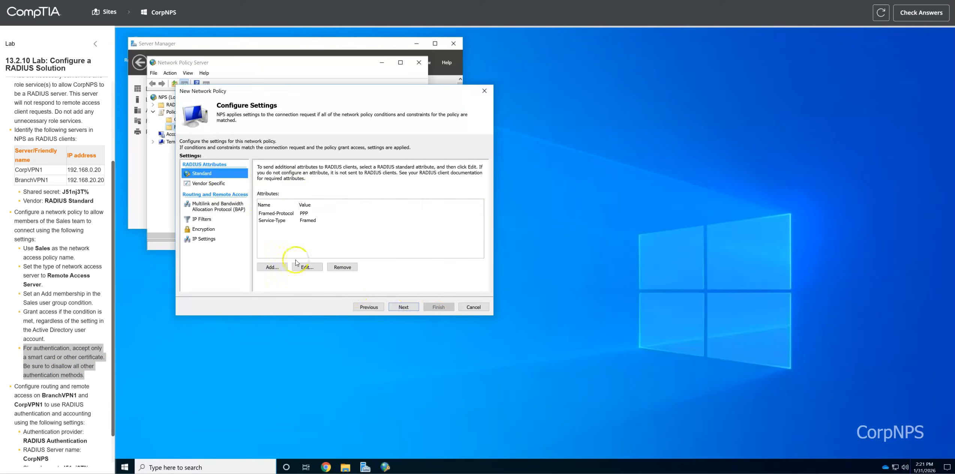
click(404, 307)
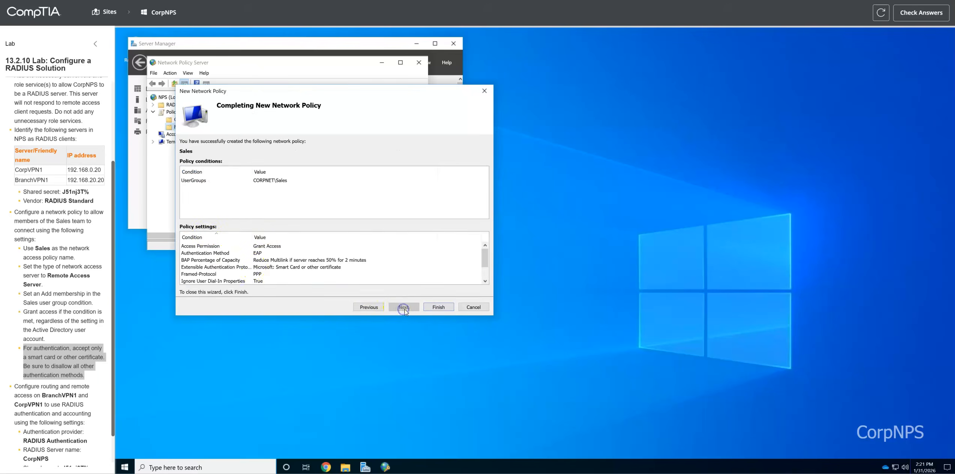
click(439, 306)
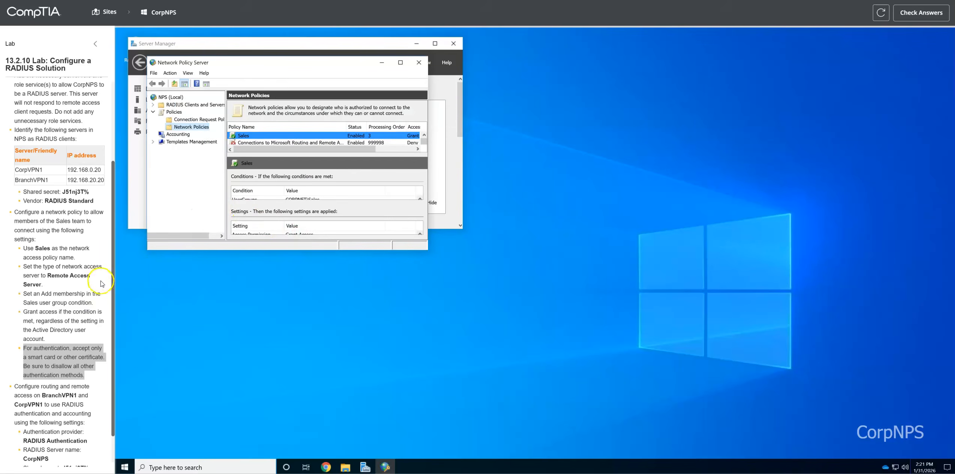
scroll(105, 284, down, 1)
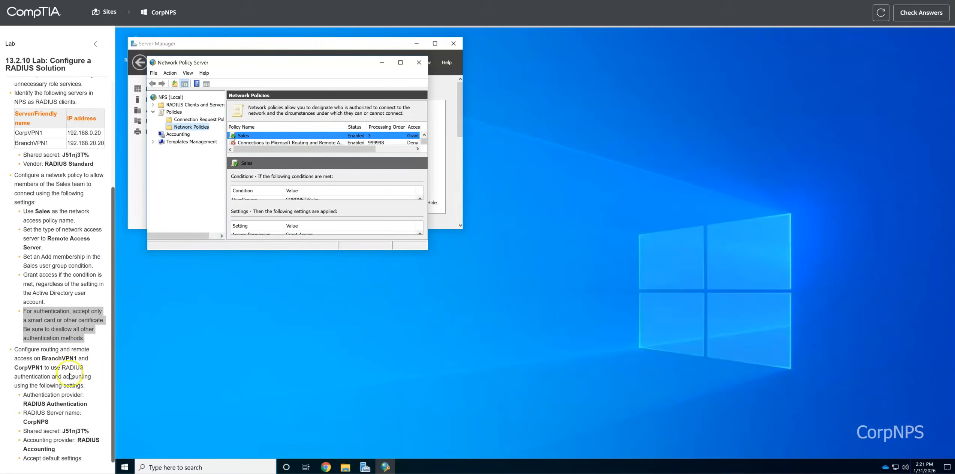
click(79, 360)
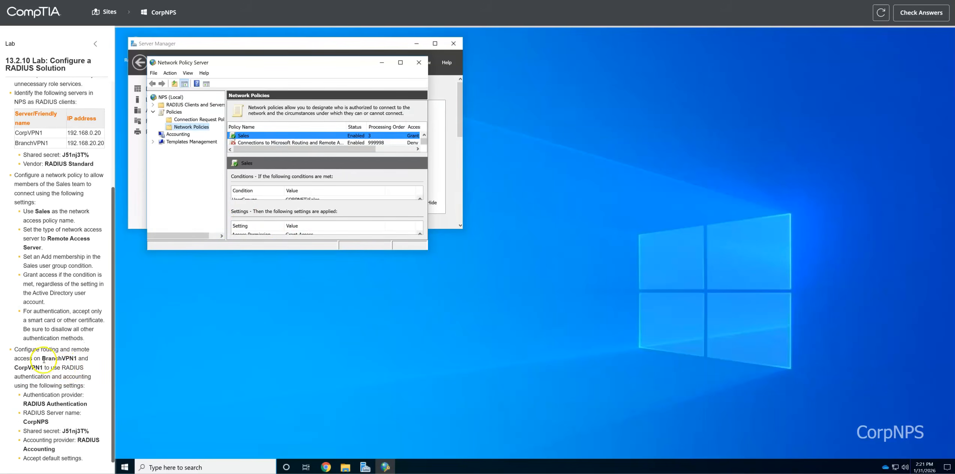
drag(42, 358, 76, 359)
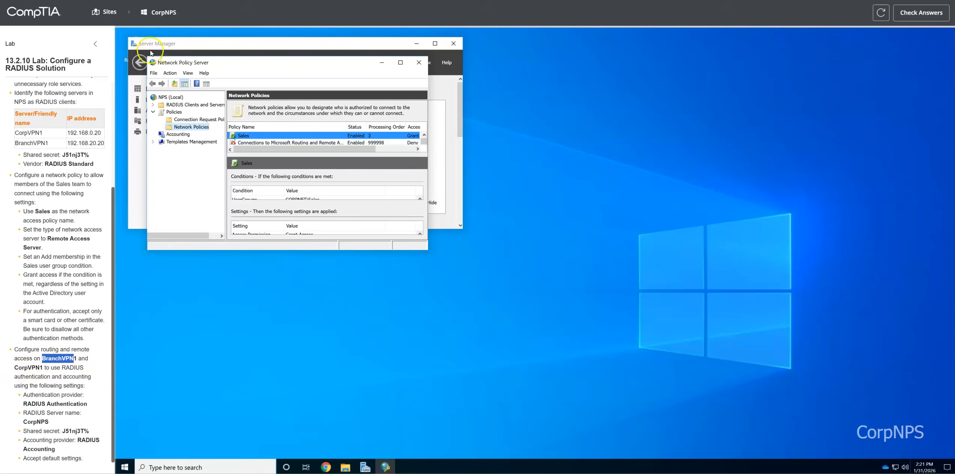
Step: Switch from CorpNPS to the BranchVPN1 server via the Sites map and open Server Manager's Tools menu
click(105, 12)
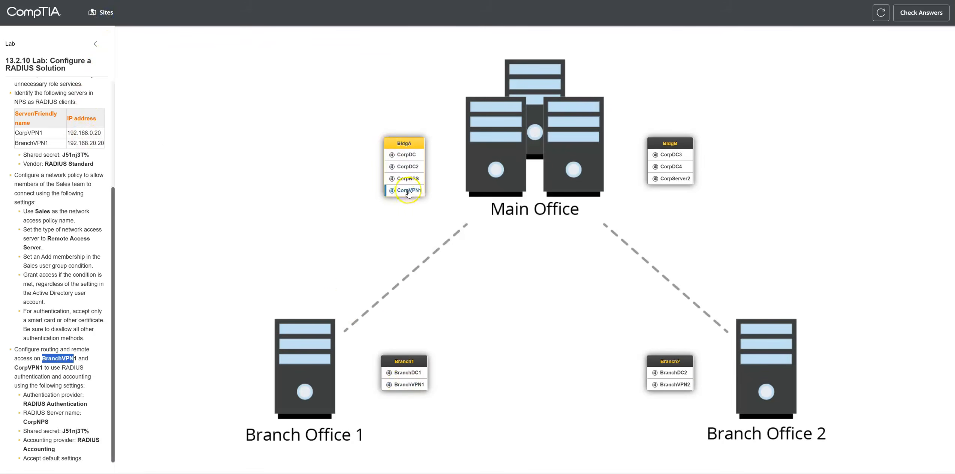
click(410, 384)
click(63, 379)
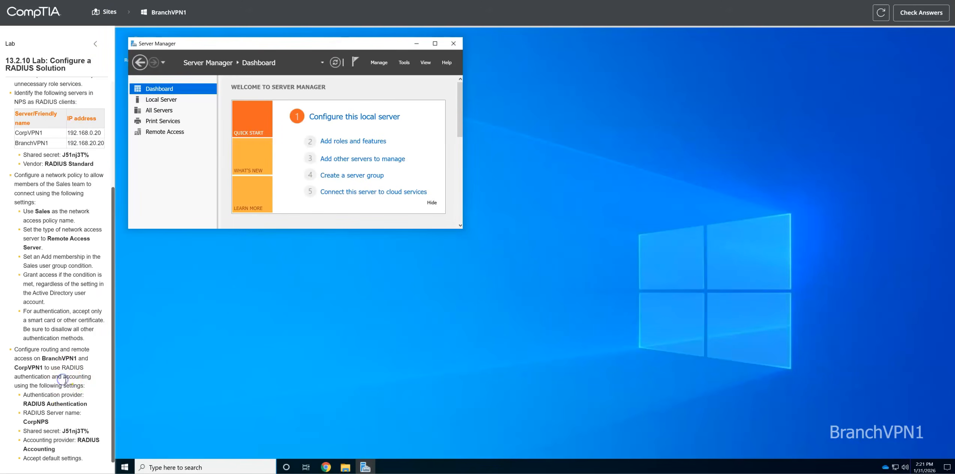
click(404, 63)
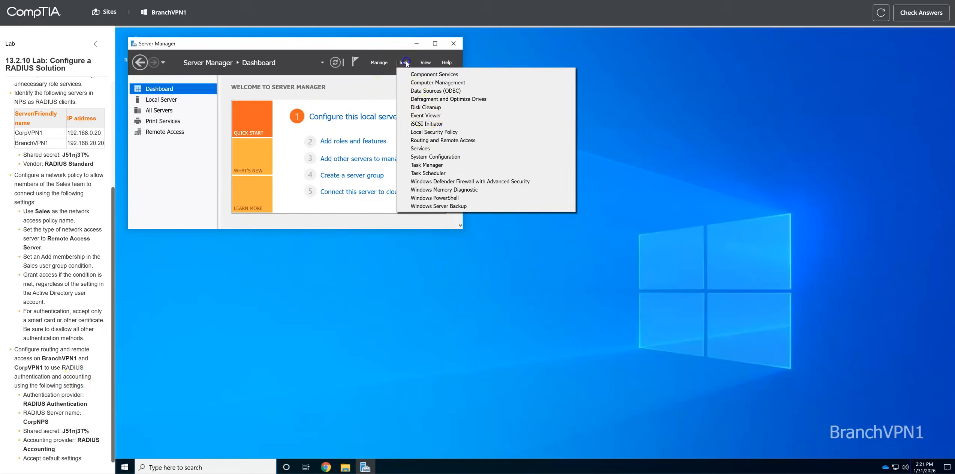
Step: In BranchVPN1 (local) properties, set the Security authentication provider to RADIUS Authentication
click(444, 141)
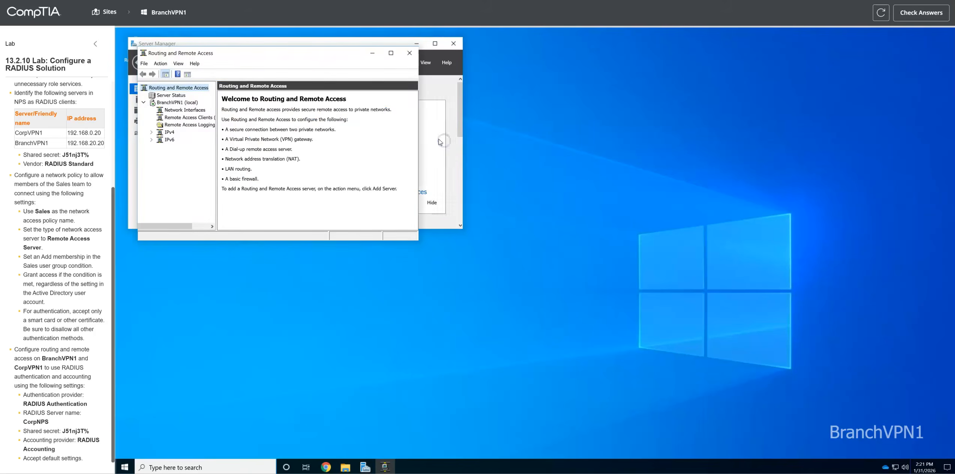
click(169, 104)
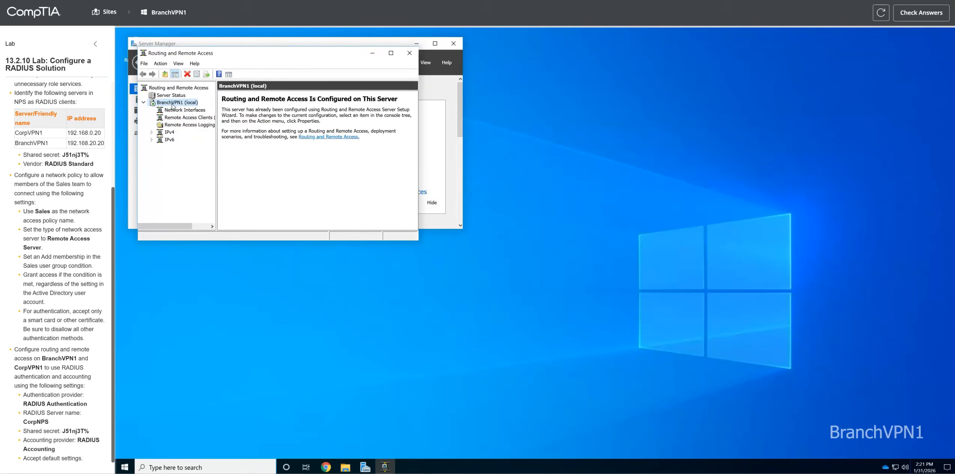
right_click(172, 105)
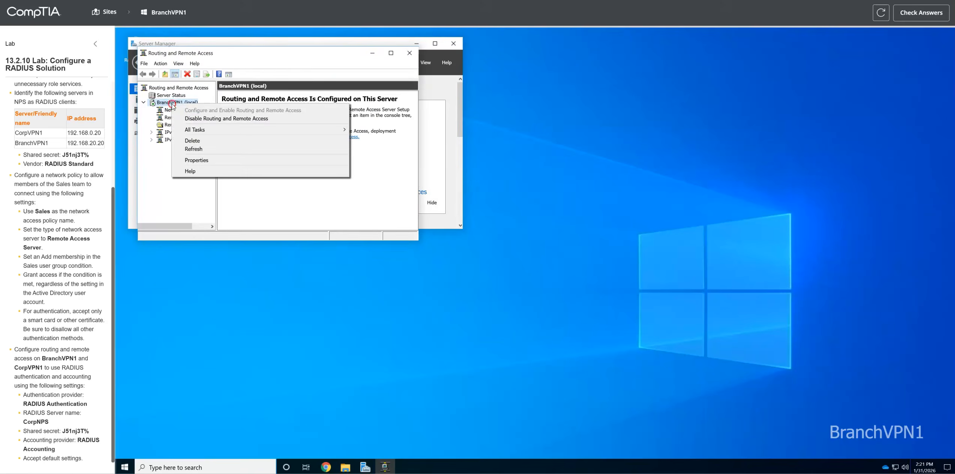
click(206, 162)
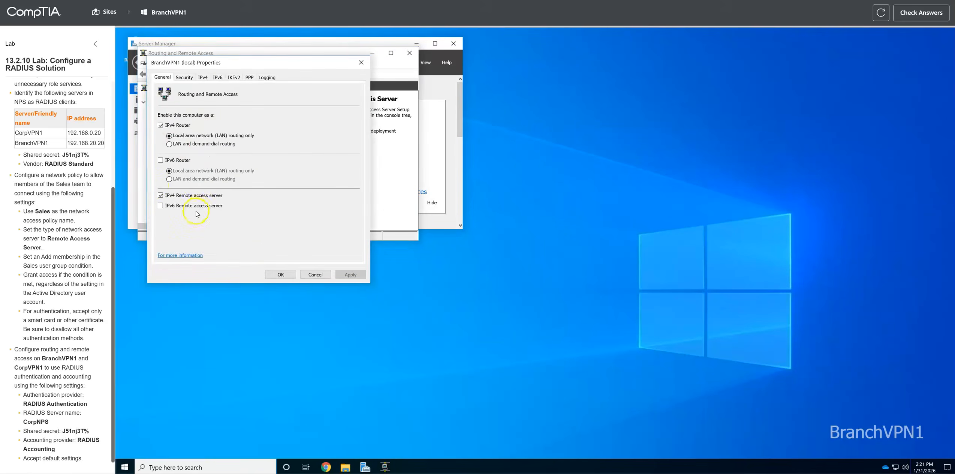
click(185, 78)
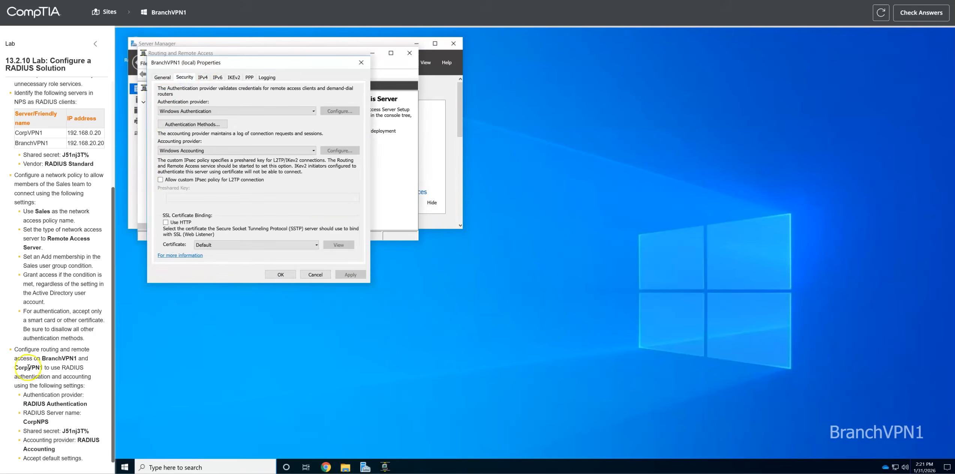
drag(22, 403, 88, 404)
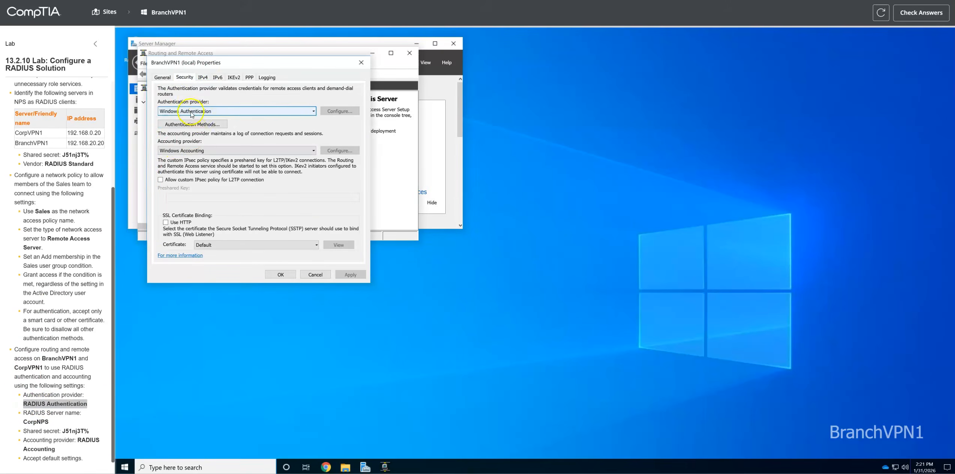
click(224, 111)
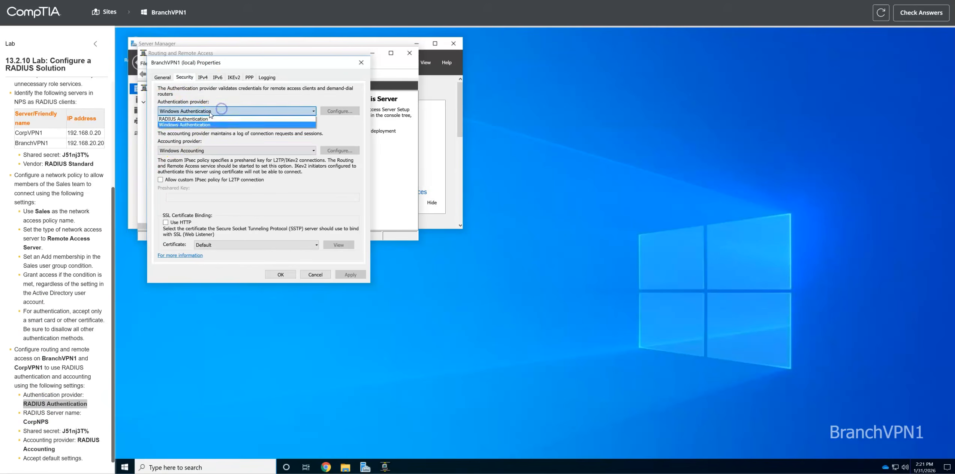
click(197, 120)
Step: Add a new RADIUS authentication server with CorpNPS as the server name
click(337, 111)
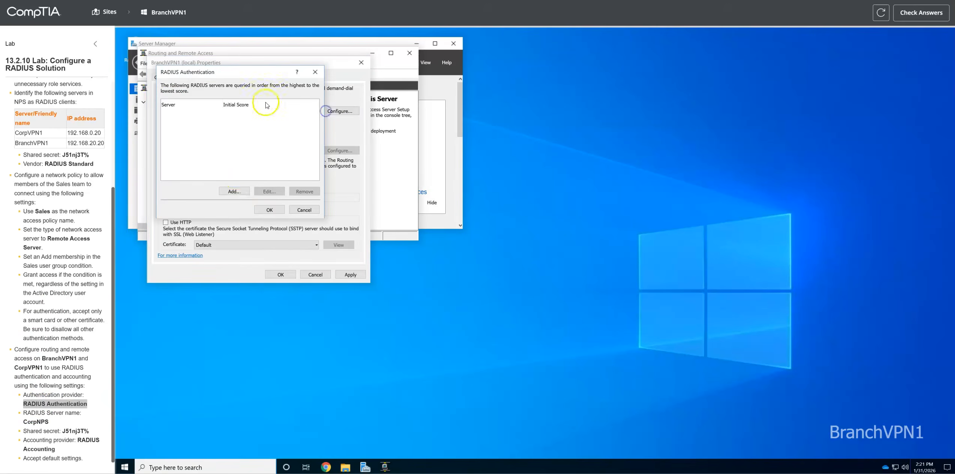
click(235, 191)
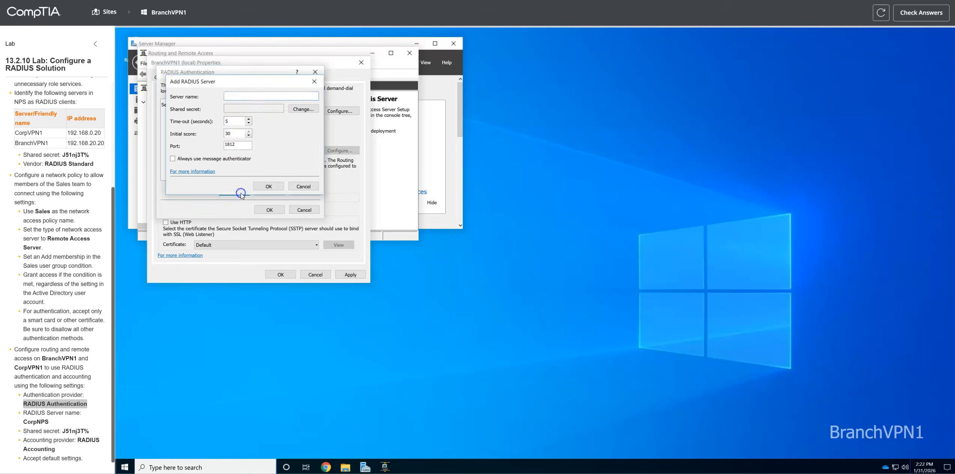
click(35, 421)
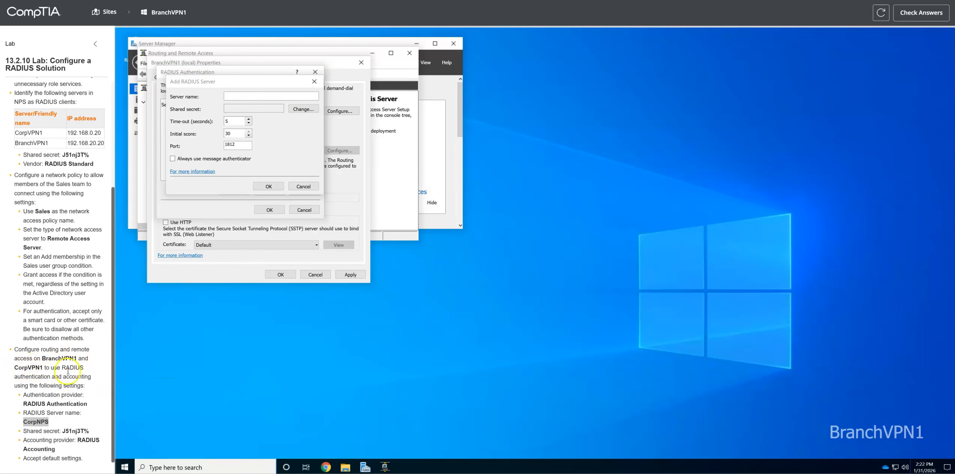
click(246, 93)
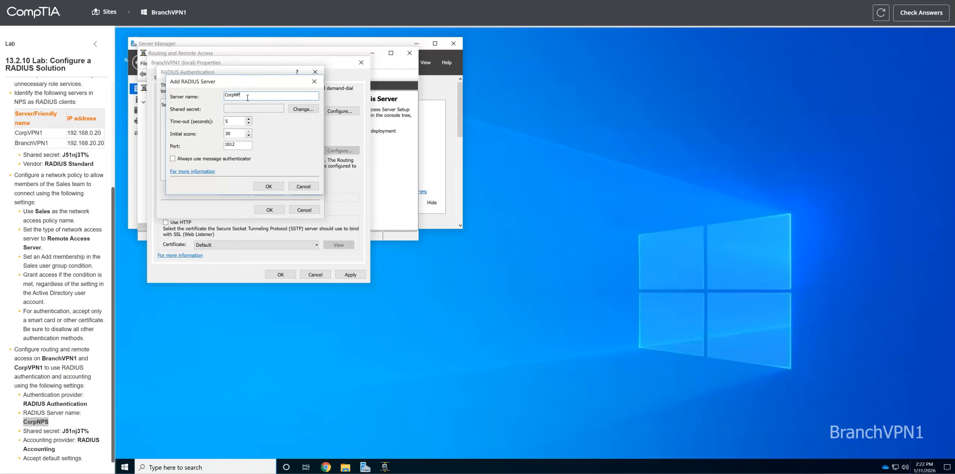
Step: Set CorpNPS's shared secret from the lab instructions and save the RADIUS server list
click(303, 109)
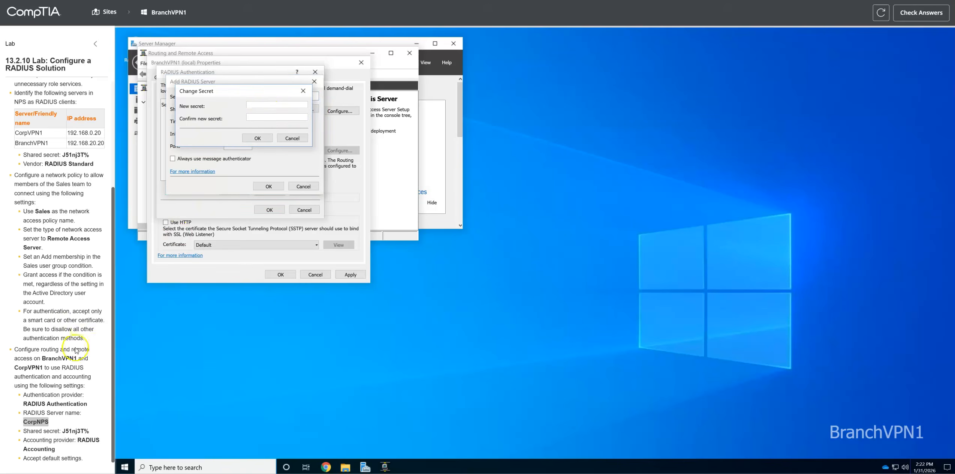
drag(62, 430, 89, 431)
click(262, 104)
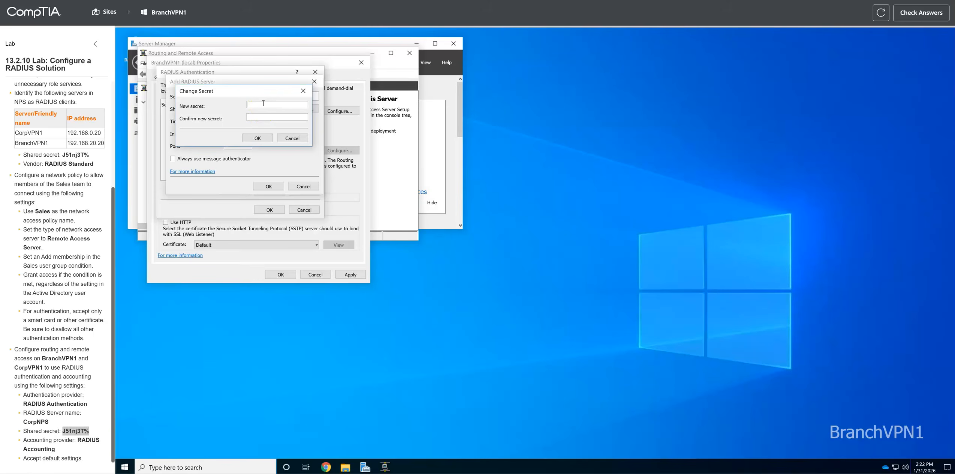
key(ctrl+v)
click(258, 138)
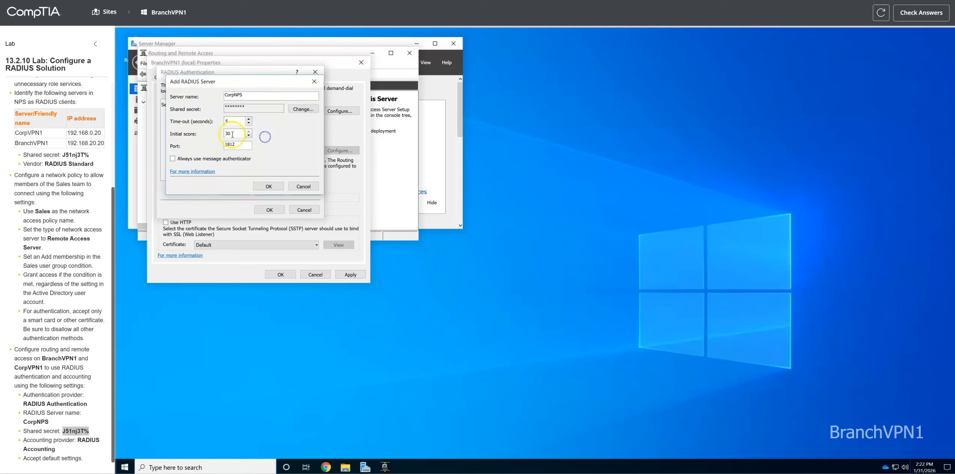
click(279, 188)
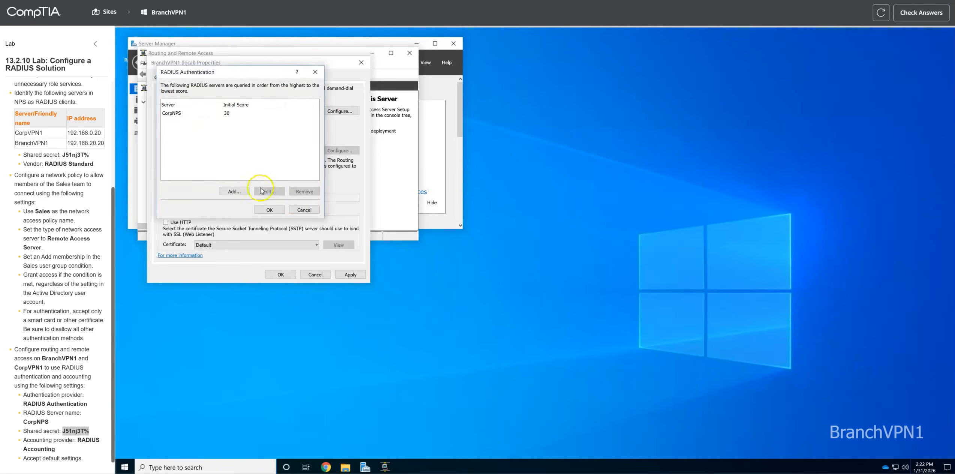
click(270, 210)
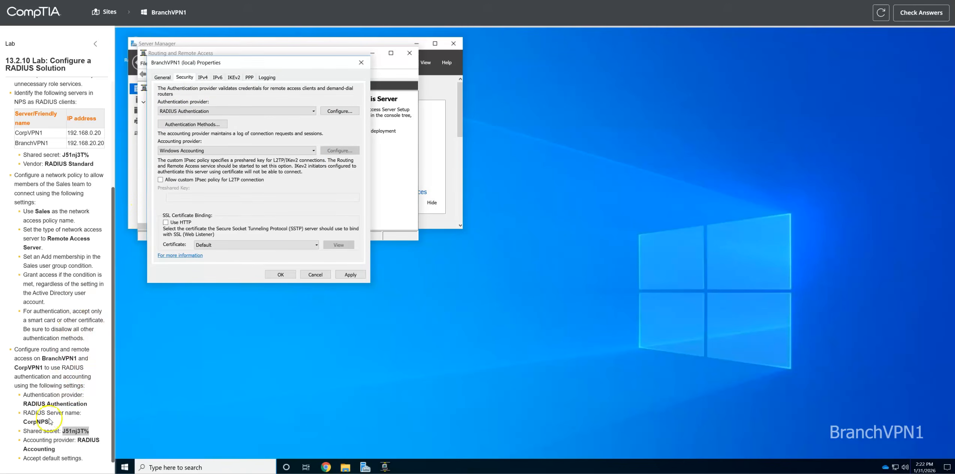
Step: Switch BranchVPN1's accounting provider to RADIUS Accounting and enter the lab's shared secret for CorpNPS
click(198, 149)
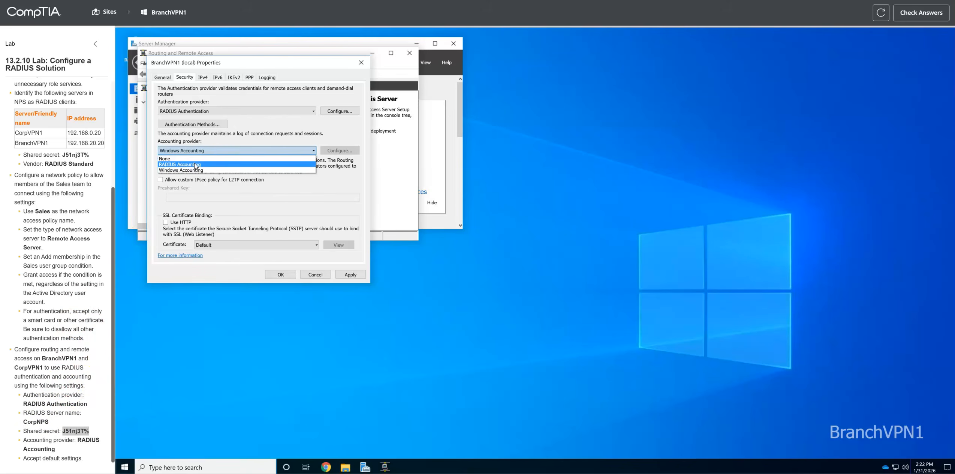
click(195, 165)
click(324, 152)
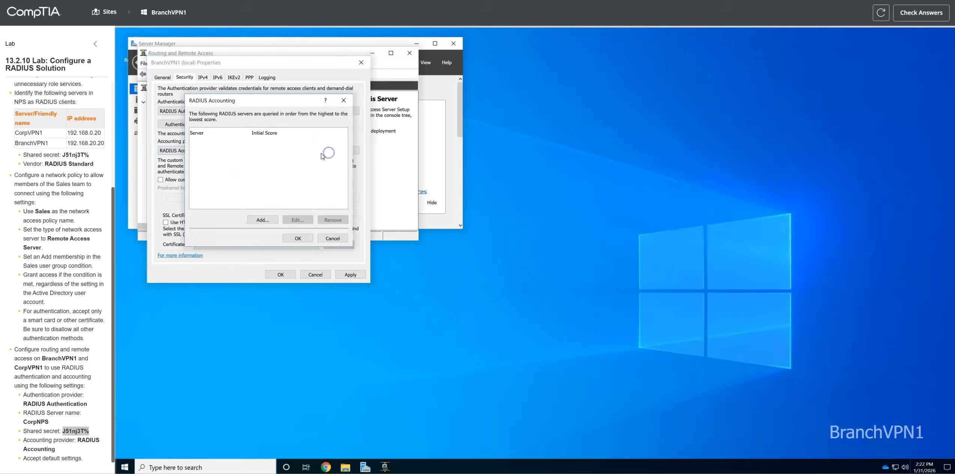
click(262, 219)
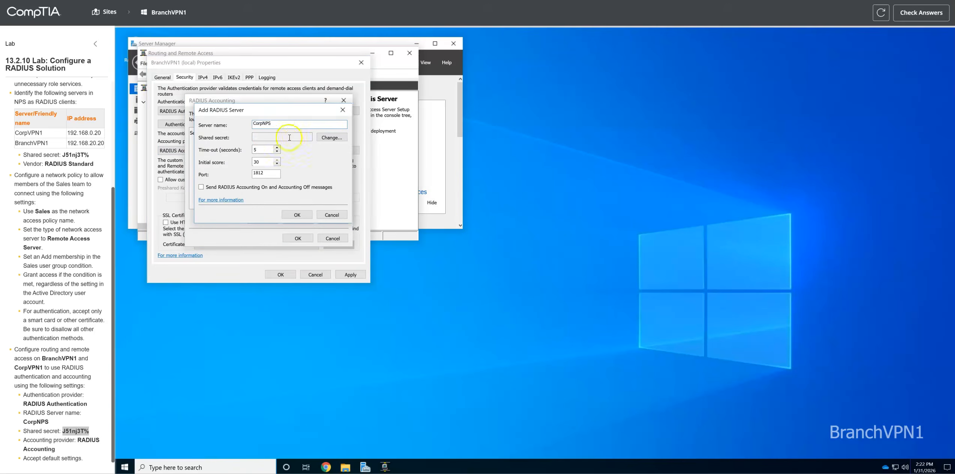
click(331, 136)
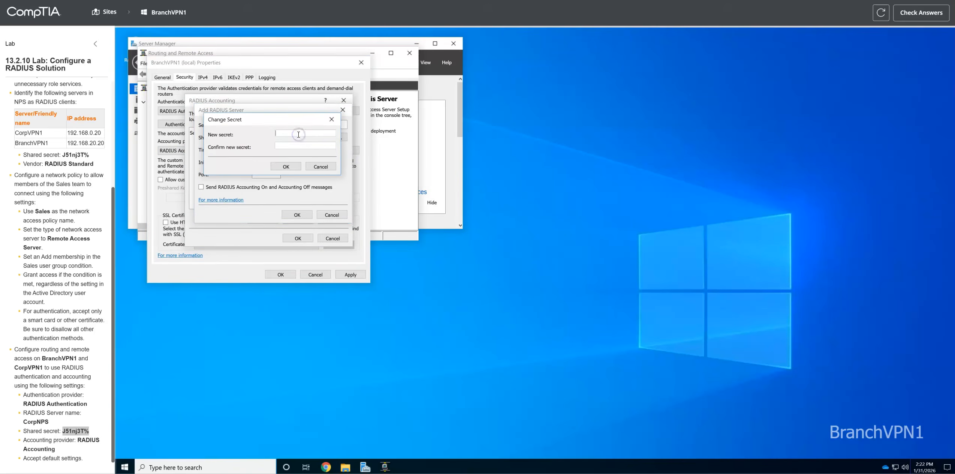
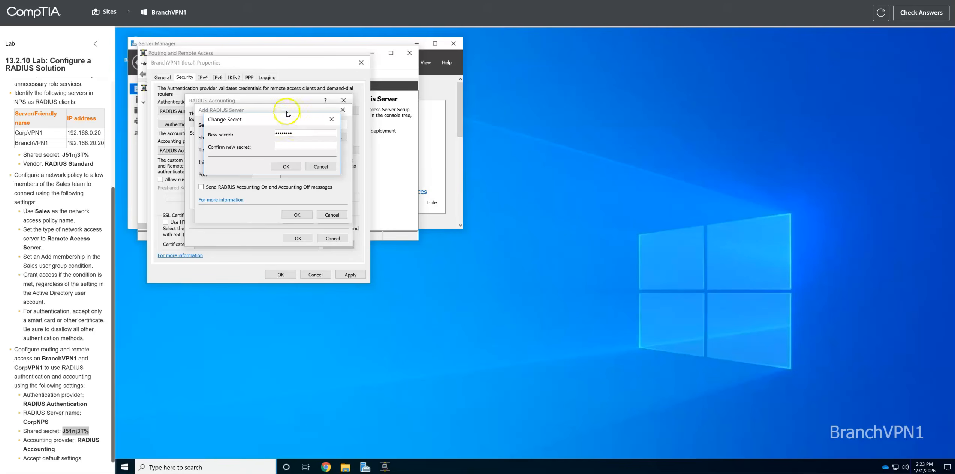
click(288, 147)
Step: Confirm CorpNPS as the accounting server, then apply and save the BranchVPN1 properties
click(285, 166)
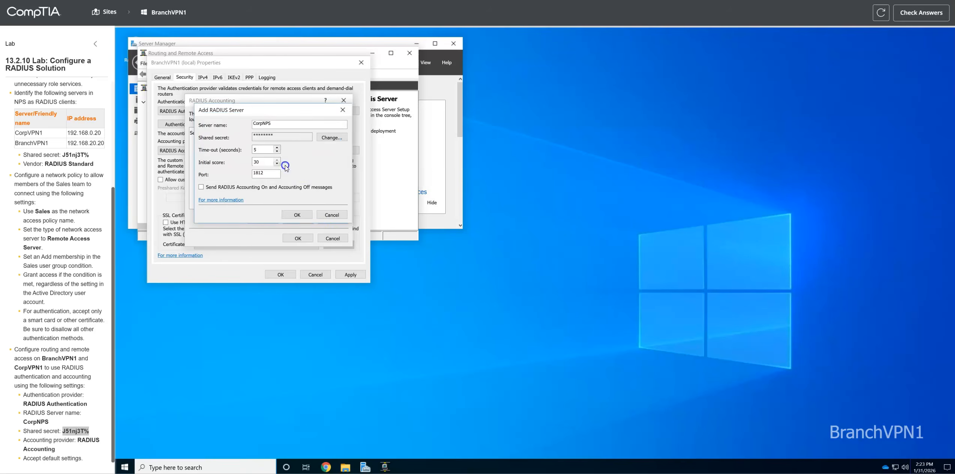
click(297, 214)
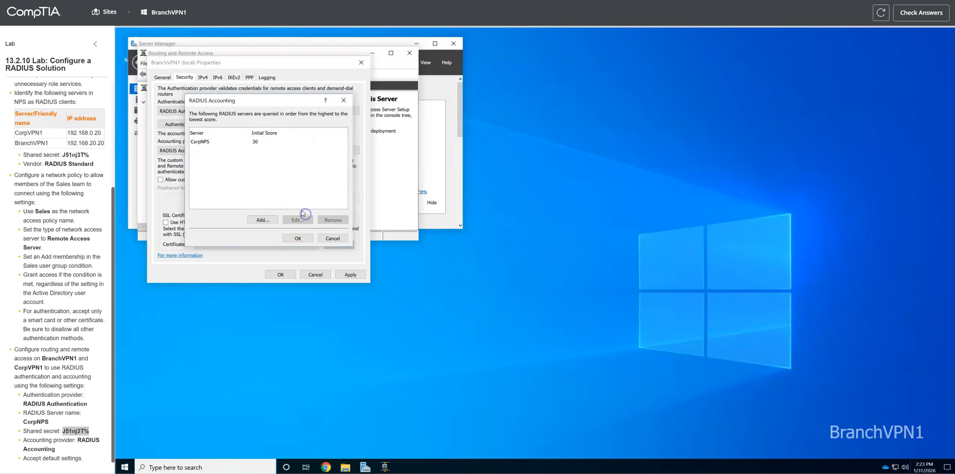
click(298, 238)
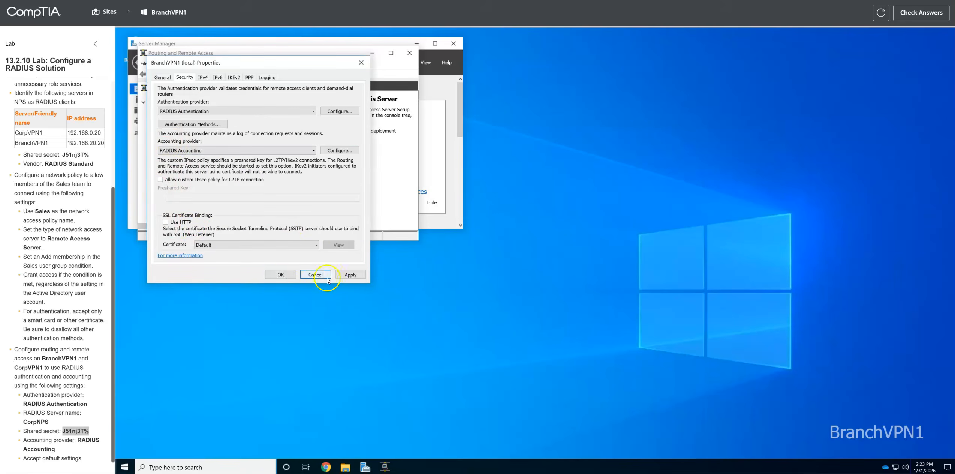
click(350, 275)
click(280, 275)
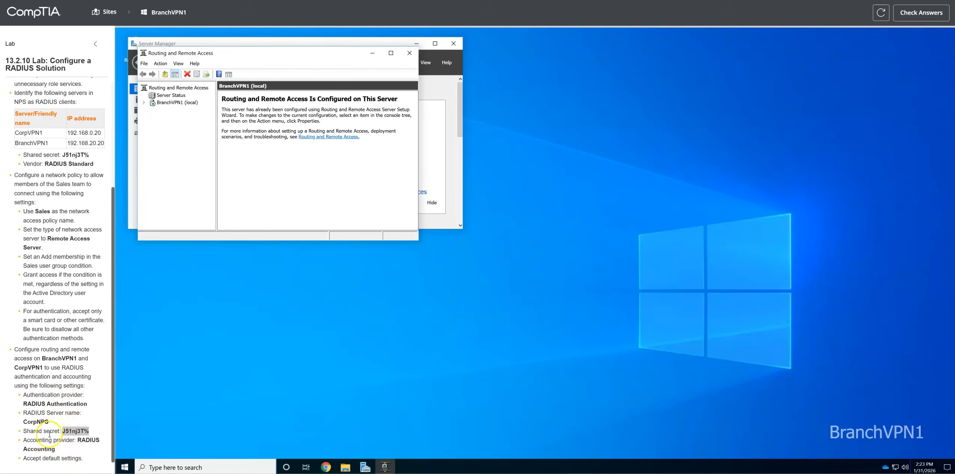
Step: Switch from BranchVPN1 to the CorpVPN1 server's desktop
drag(14, 367, 44, 367)
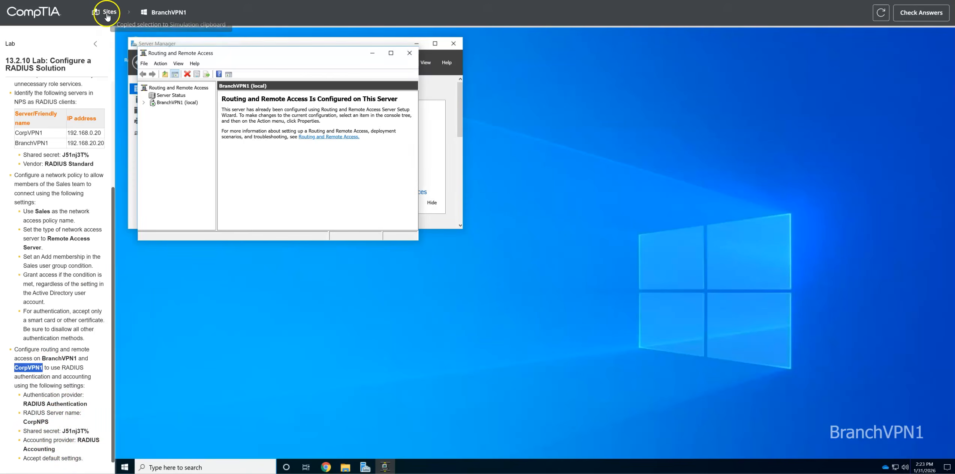
click(109, 12)
click(406, 190)
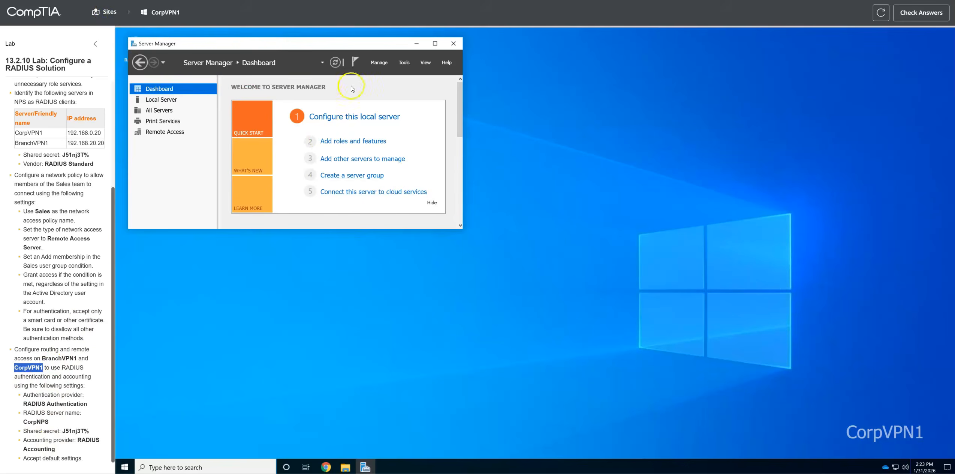
Step: Launch Routing and Remote Access and open the CorpVPN1 (local) server properties
click(404, 62)
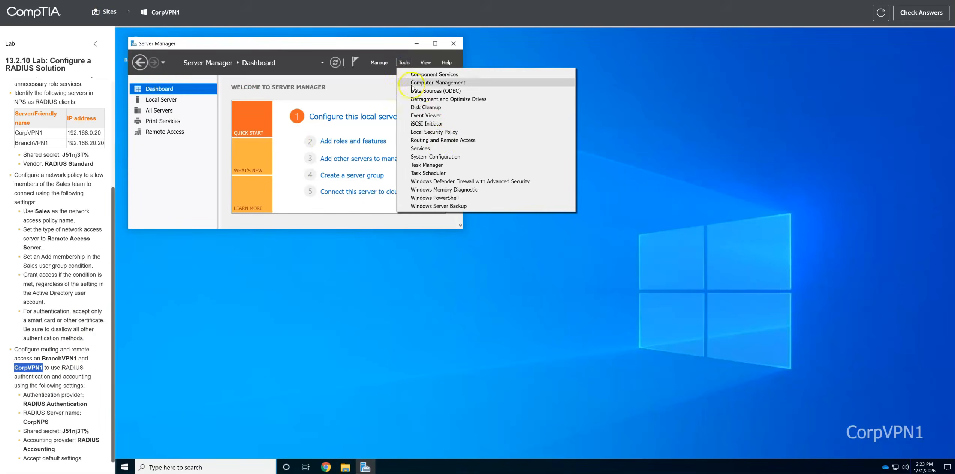
click(451, 141)
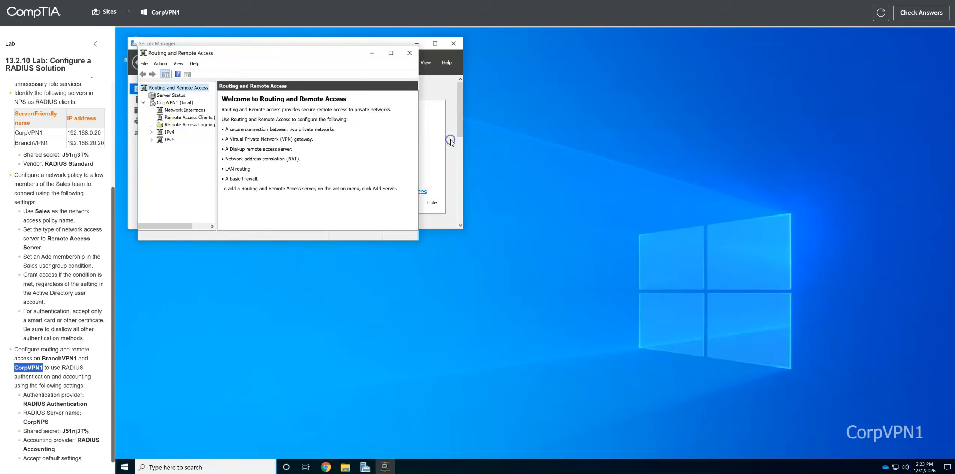
right_click(179, 103)
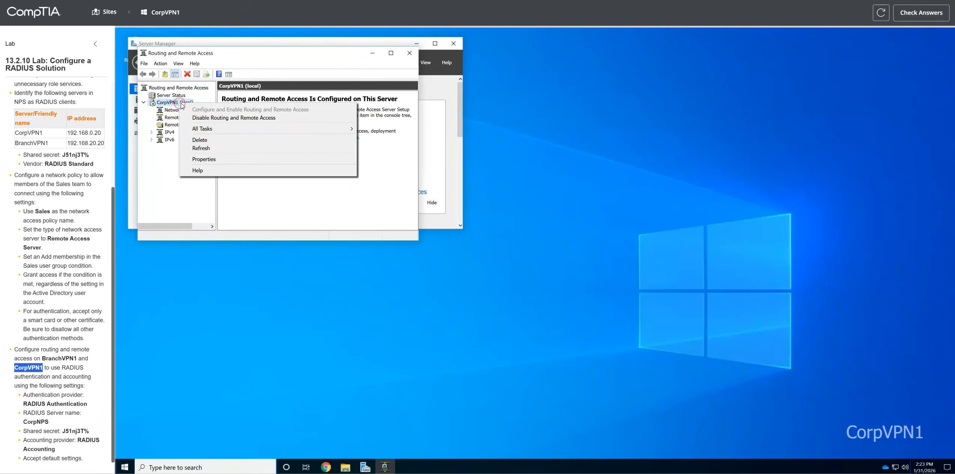
click(215, 163)
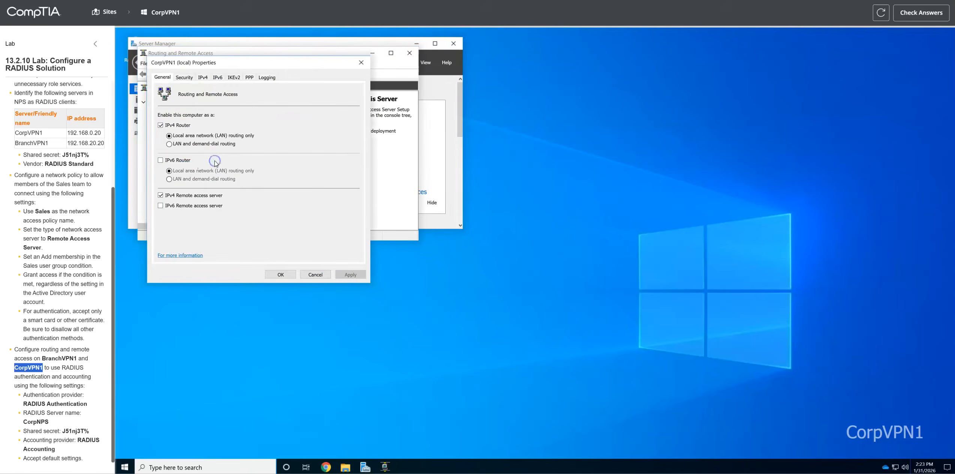
Step: Set CorpVPN1's authentication provider to RADIUS Authentication and start adding CorpNPS as a server
click(184, 77)
click(241, 111)
click(224, 120)
click(337, 111)
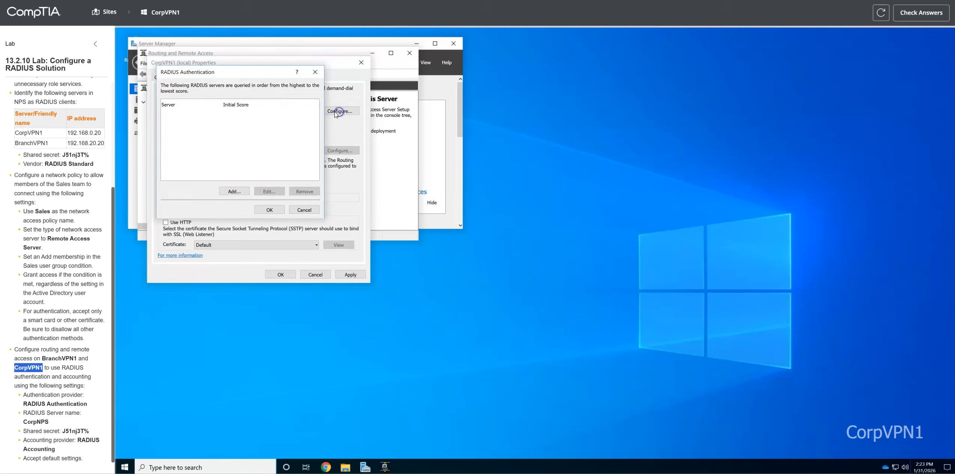
click(235, 192)
click(237, 192)
click(234, 100)
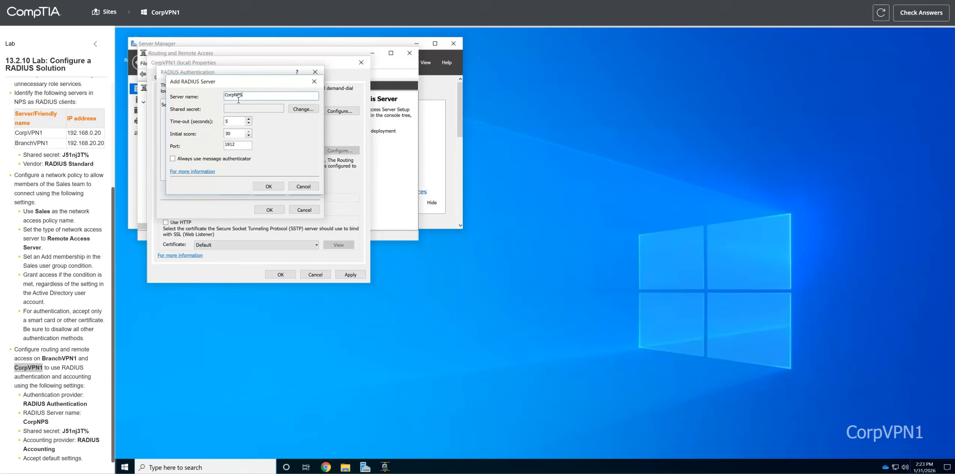
Step: Enter and confirm the lab's shared secret for CorpNPS and accept the authentication server list
click(302, 108)
click(267, 105)
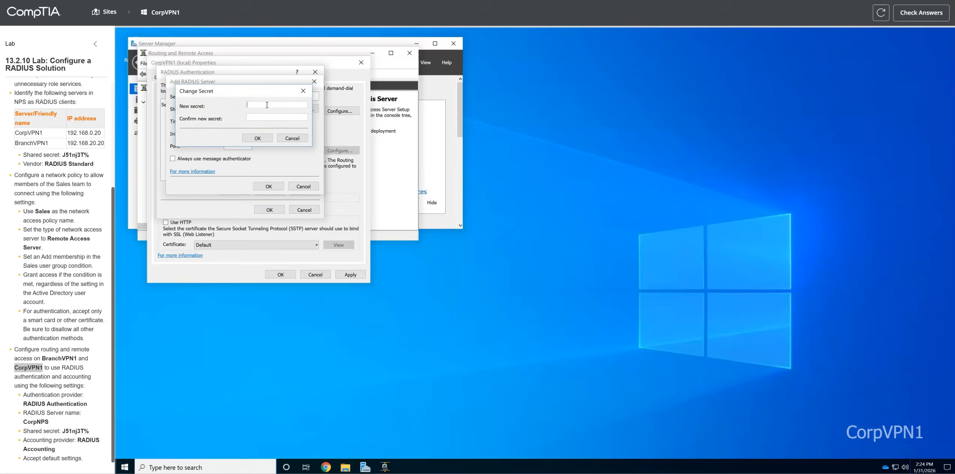
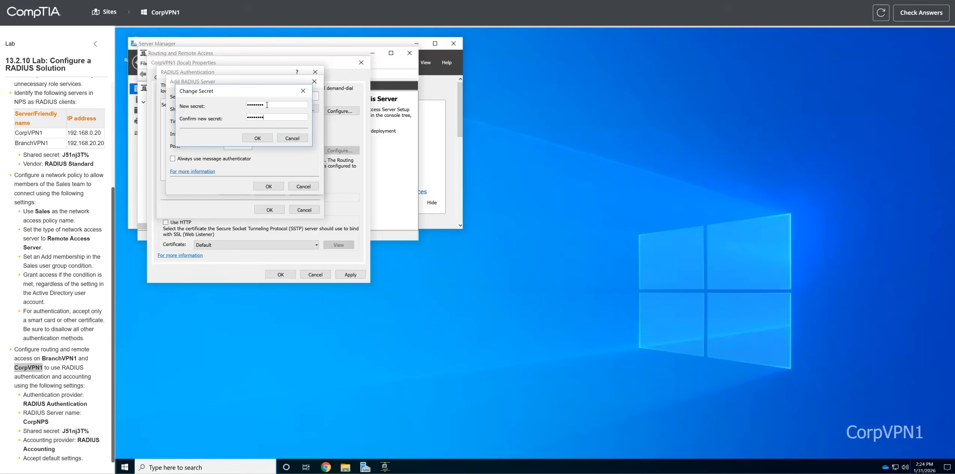
drag(89, 431, 62, 431)
click(258, 138)
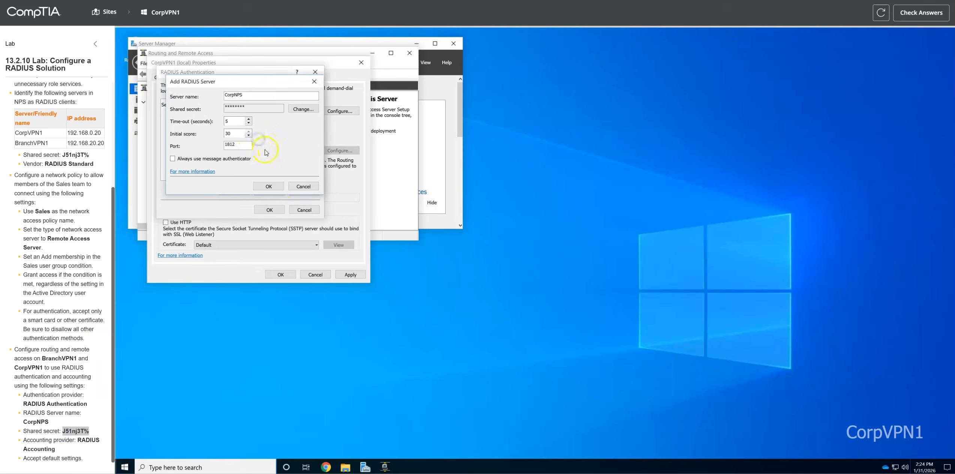
click(271, 186)
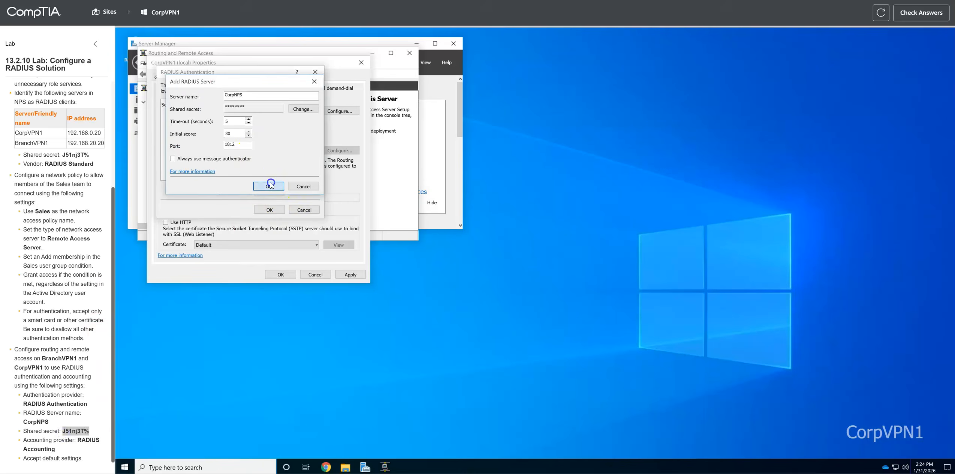
click(277, 211)
click(190, 154)
Step: Set CorpVPN1's accounting provider to RADIUS Accounting with CorpNPS and the lab's shared secret
click(210, 151)
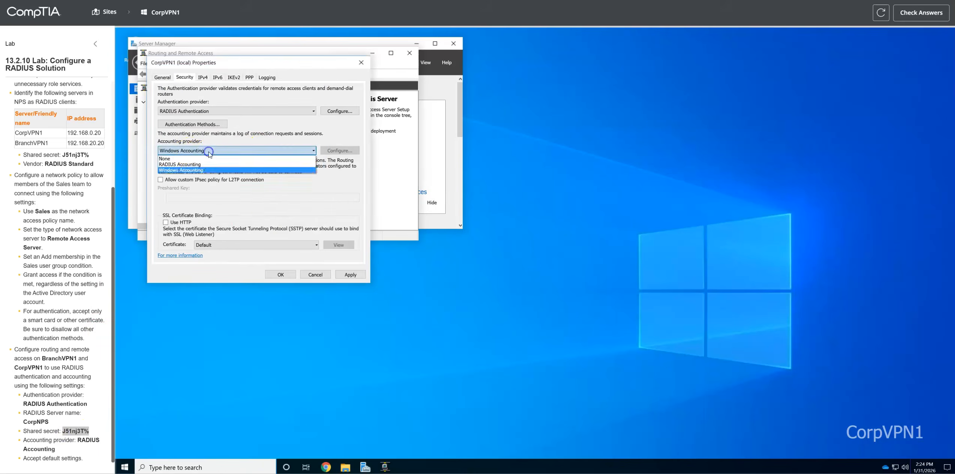
click(192, 164)
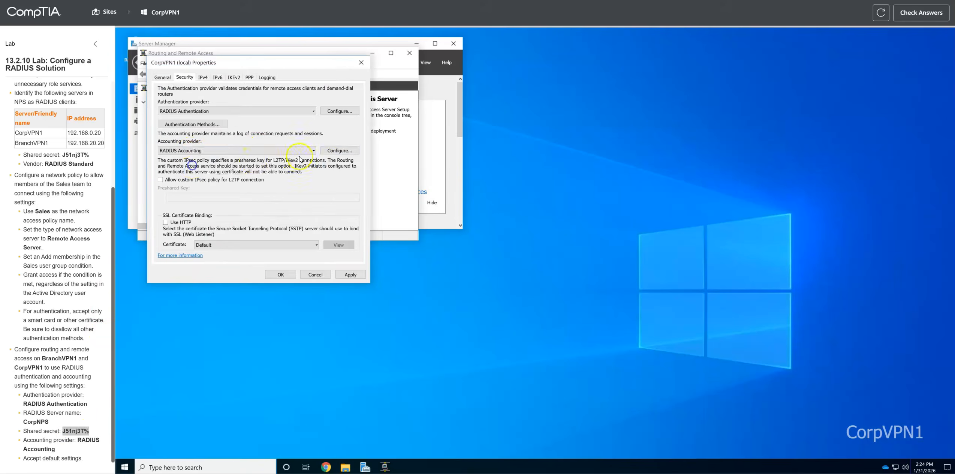
click(331, 150)
click(263, 221)
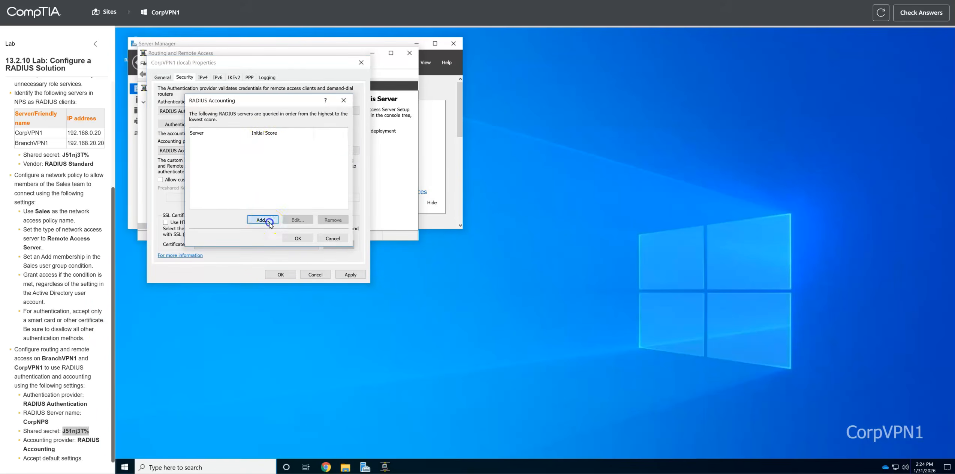
click(275, 125)
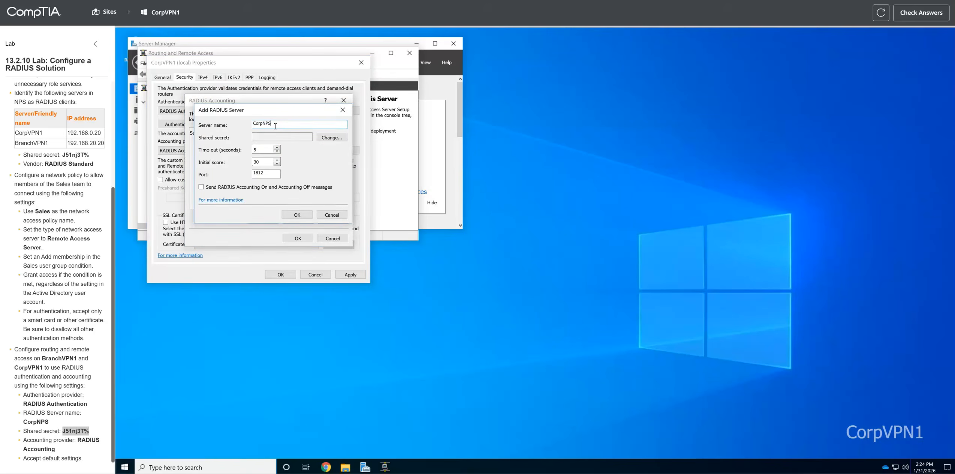
click(331, 137)
click(286, 132)
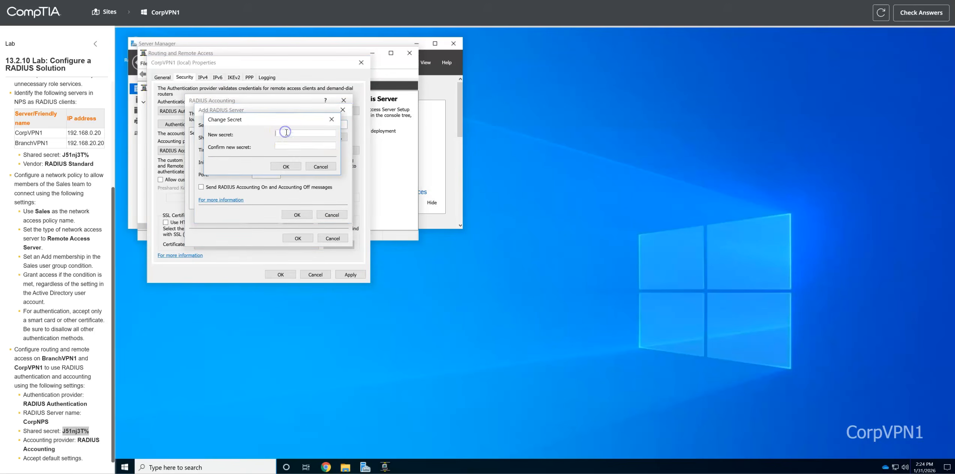
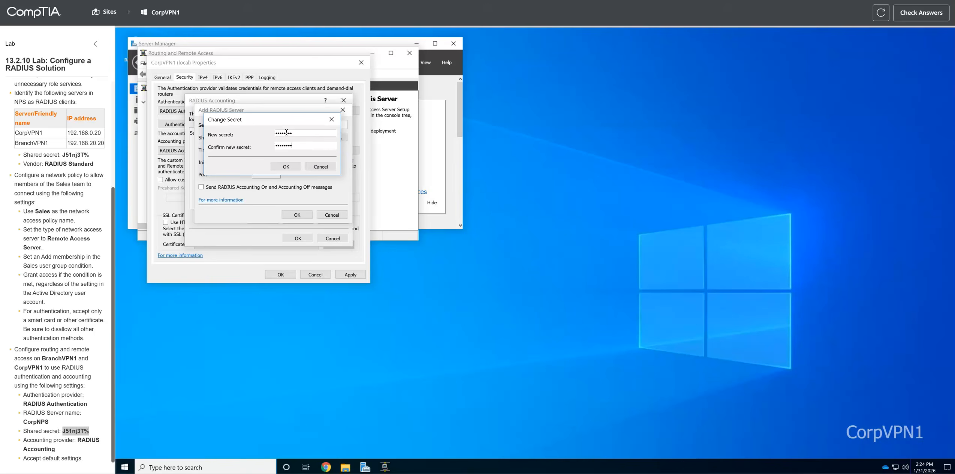
Step: Confirm the CorpNPS accounting server, save the CorpVPN1 properties, and submit the lab for scoring
click(288, 166)
click(297, 215)
click(298, 238)
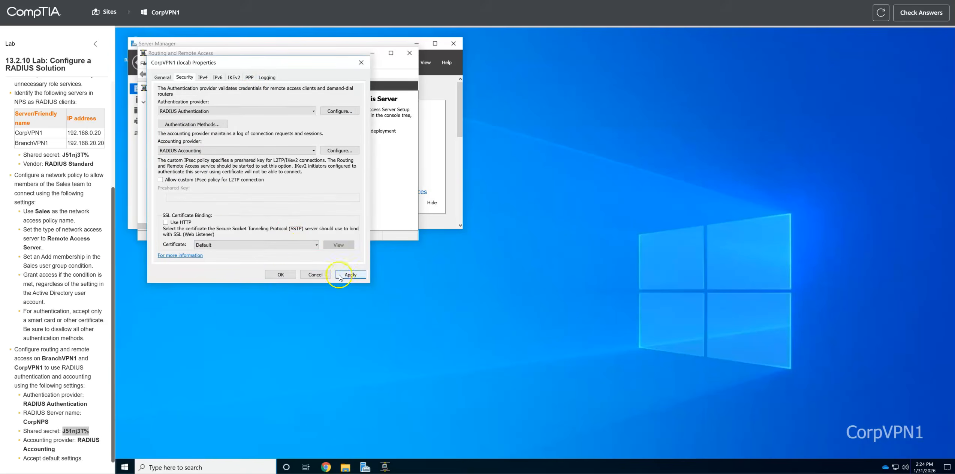
click(282, 275)
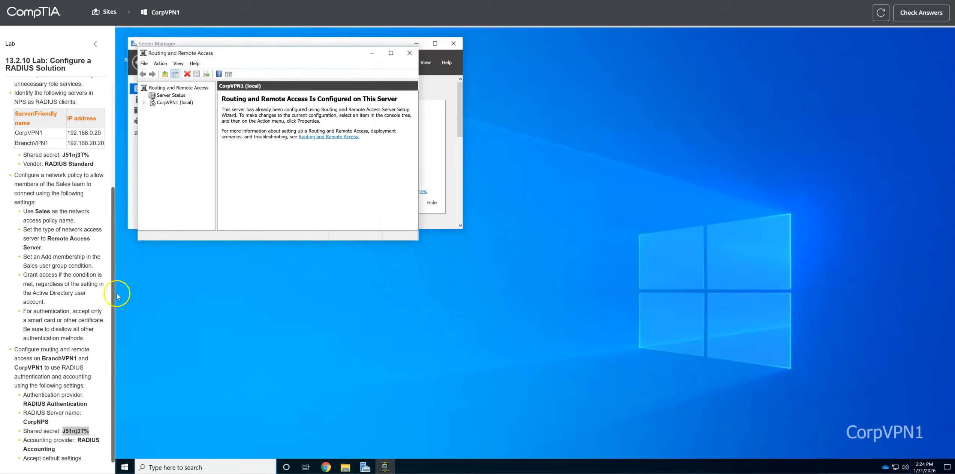
click(902, 17)
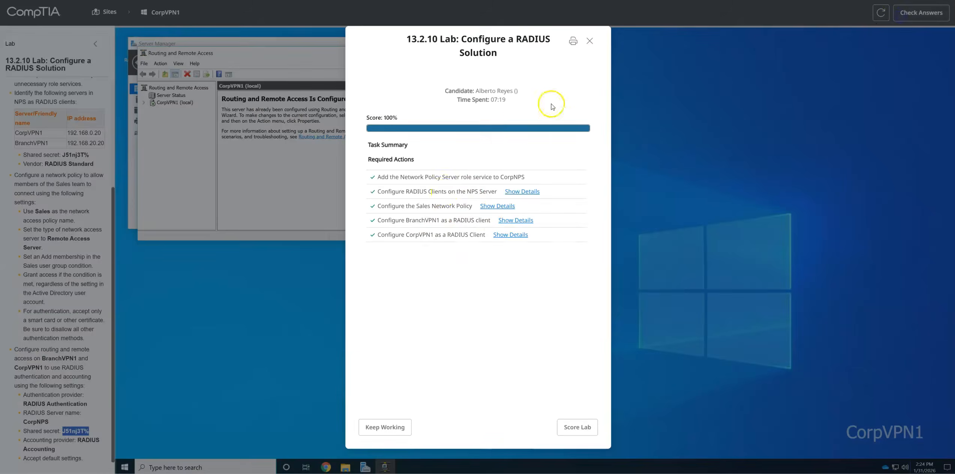